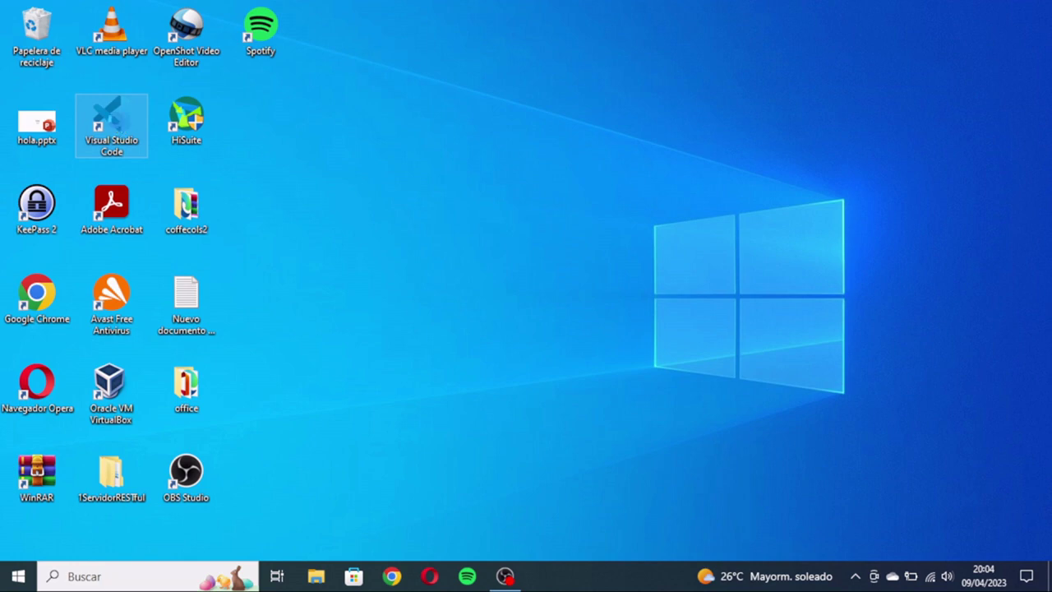
Assign the shortcut key Ctrl+Alt+V to the Visual Studio Code desktop shortcut, granting administrator permission for the change
right_click(116, 125)
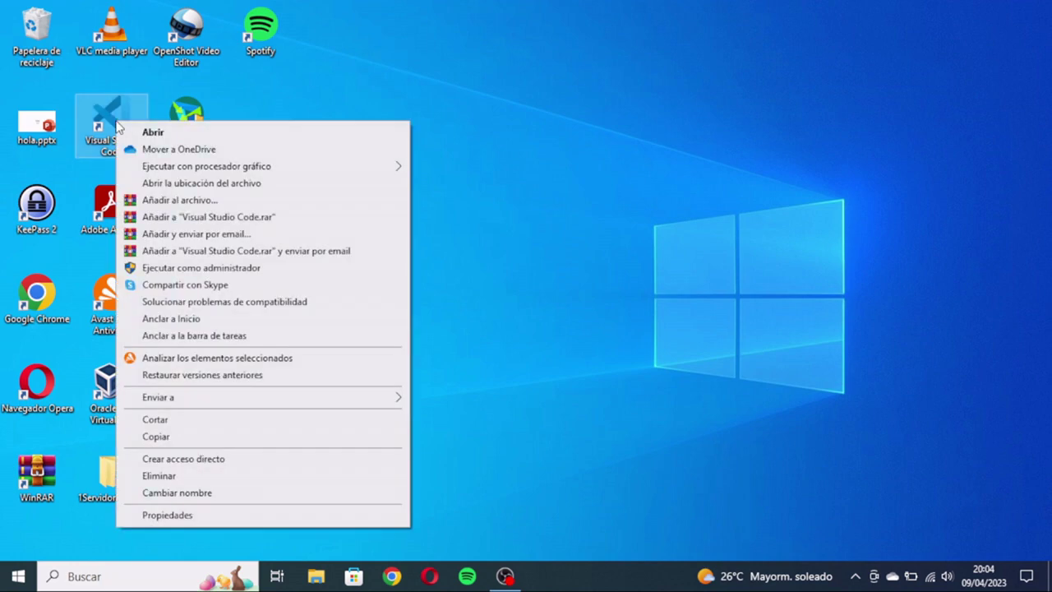
click(207, 514)
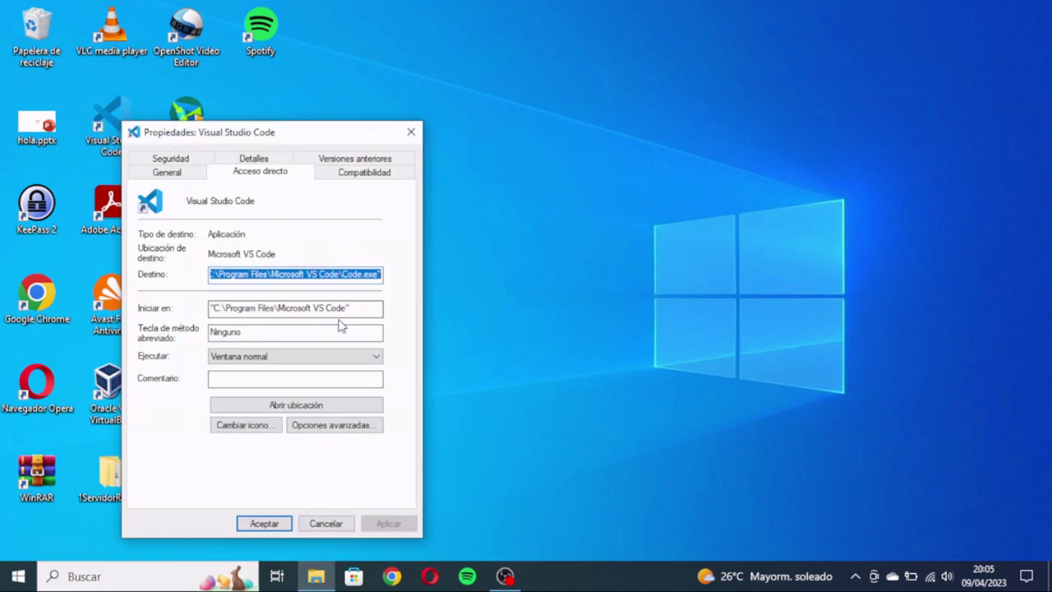
click(283, 334)
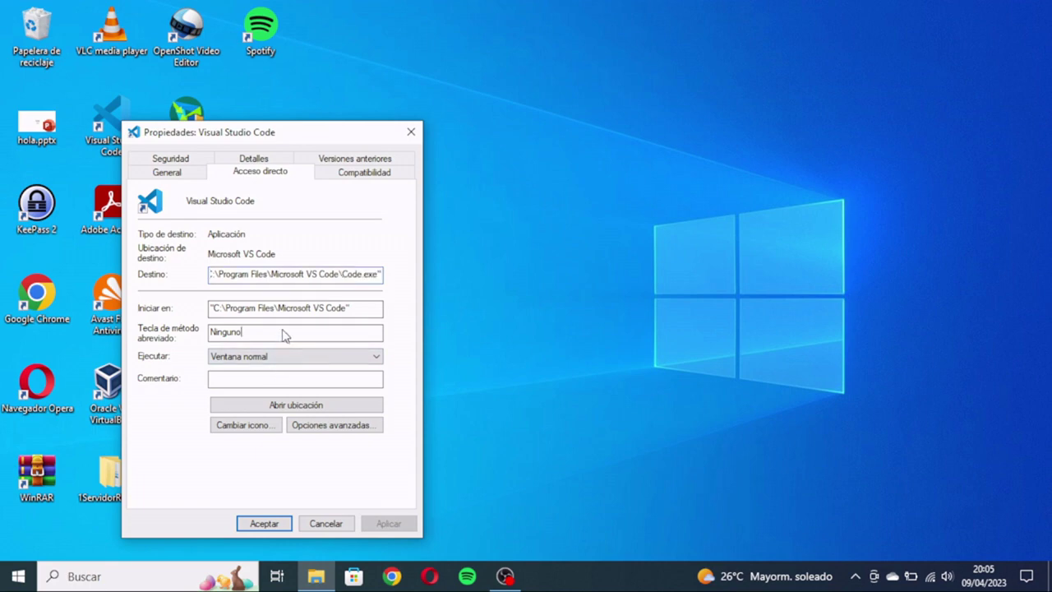
key(ctrl+alt+v)
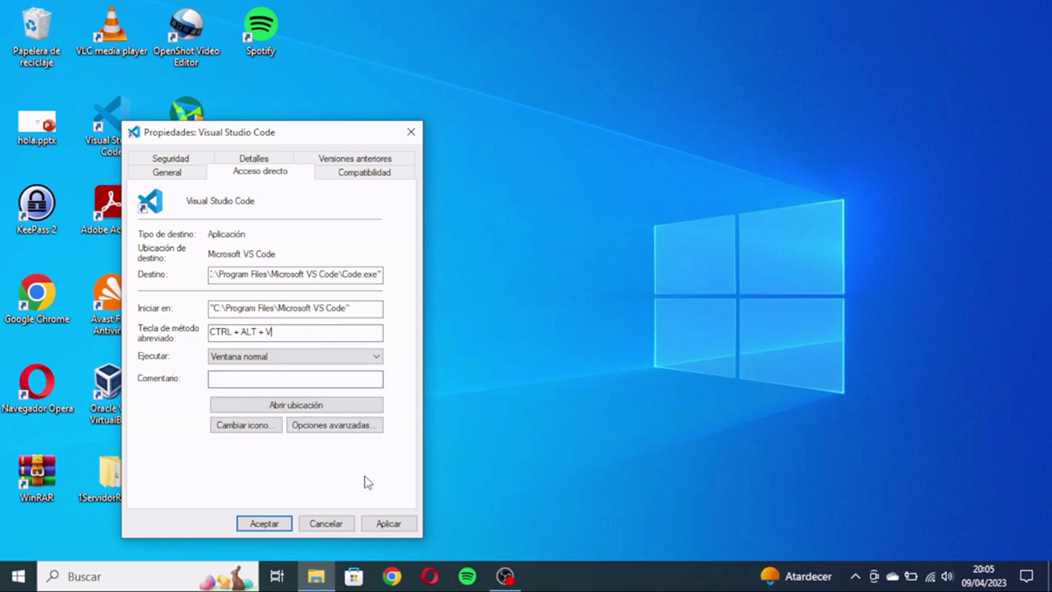
click(388, 522)
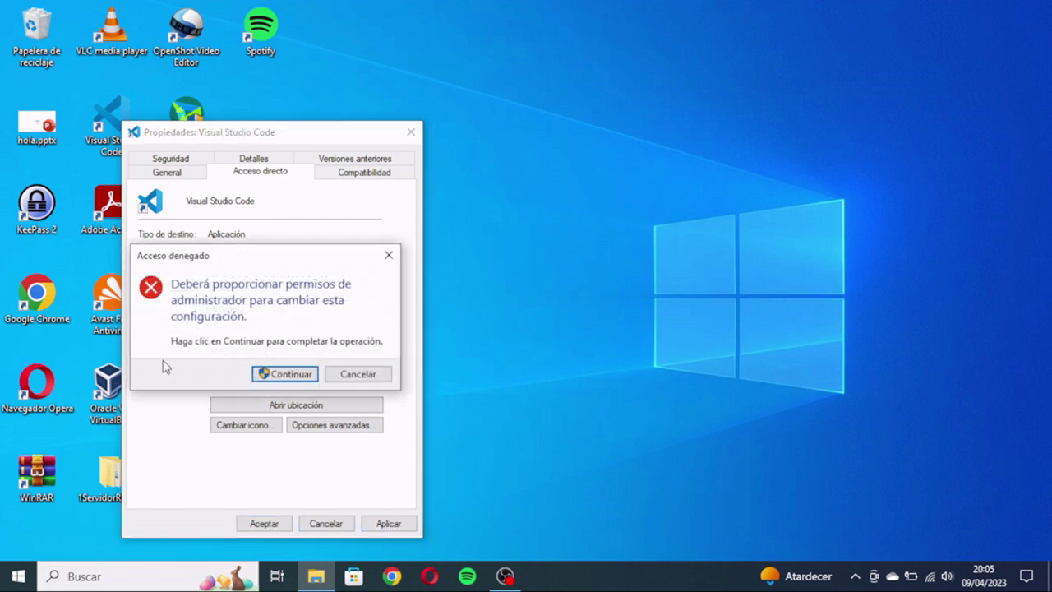
click(289, 374)
click(263, 523)
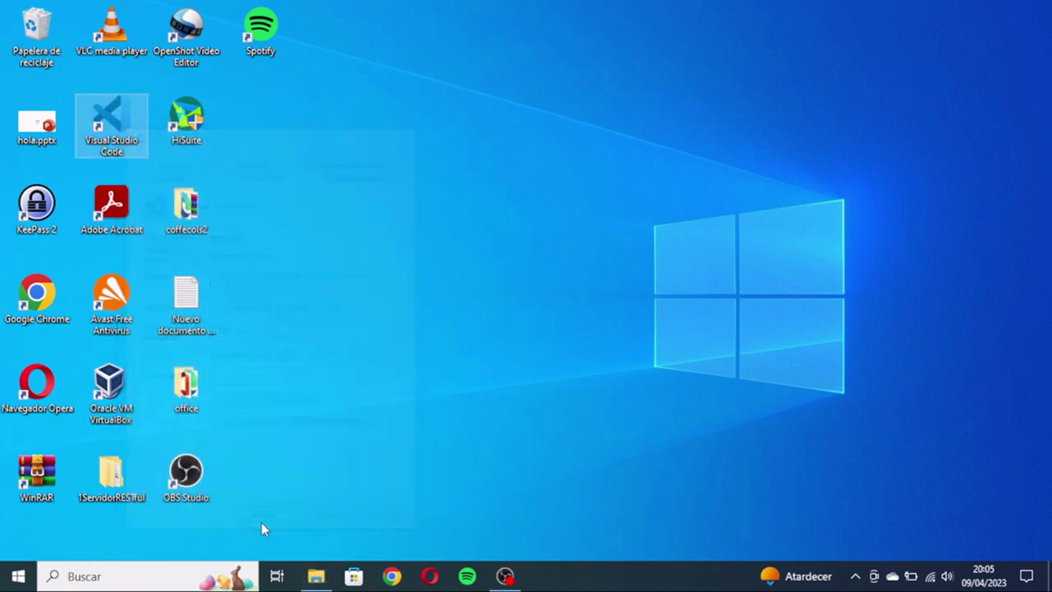
Test the Ctrl+Alt+V shortcut key by launching Visual Studio Code from the desktop, and close its window
click(464, 424)
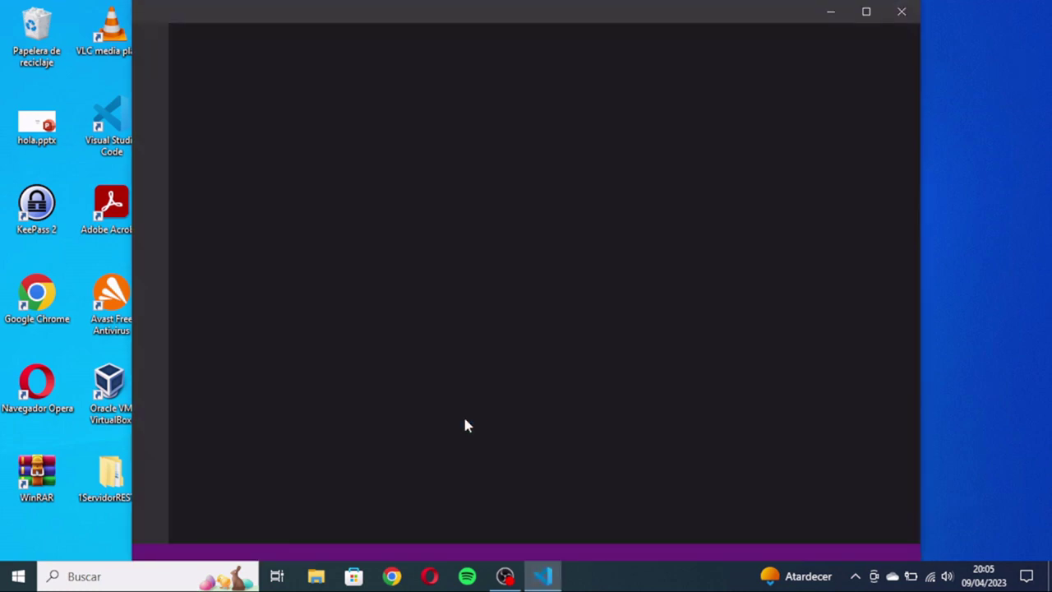
click(904, 13)
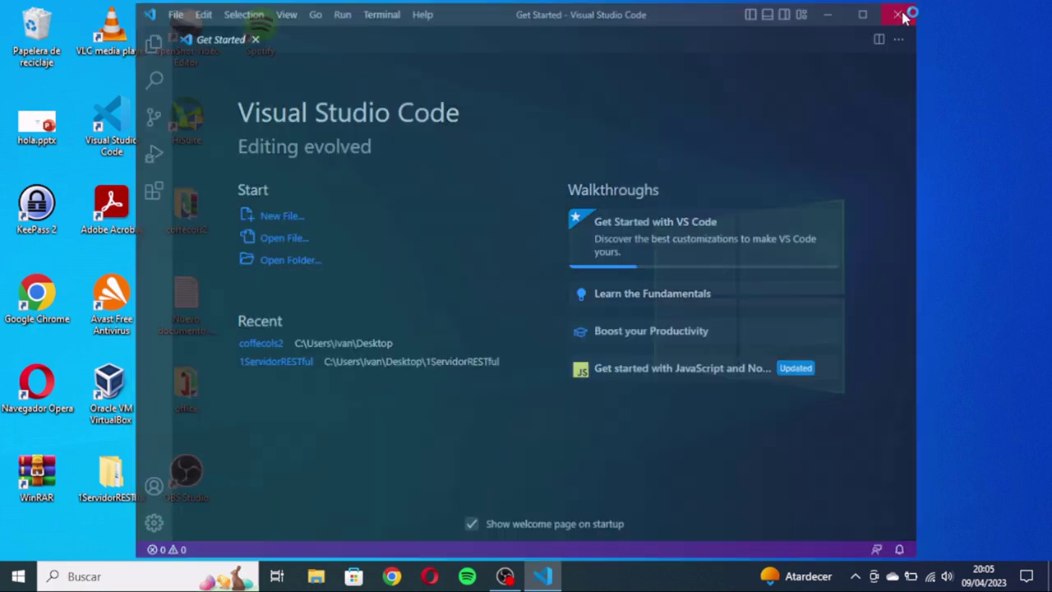
drag(783, 156, 484, 295)
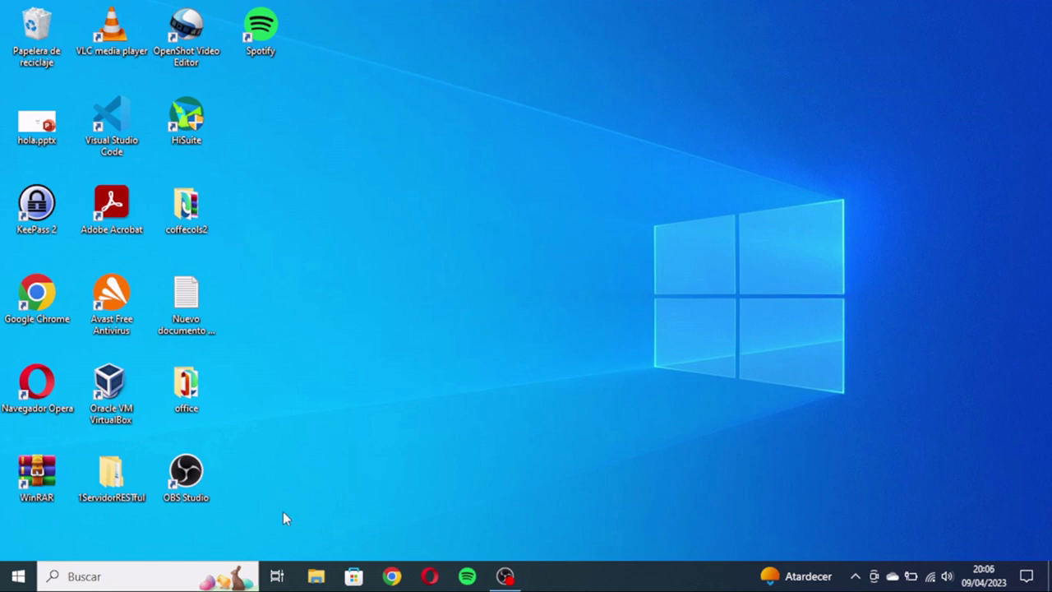
Search Windows for "pan" and open the file location of Panel de control
click(171, 585)
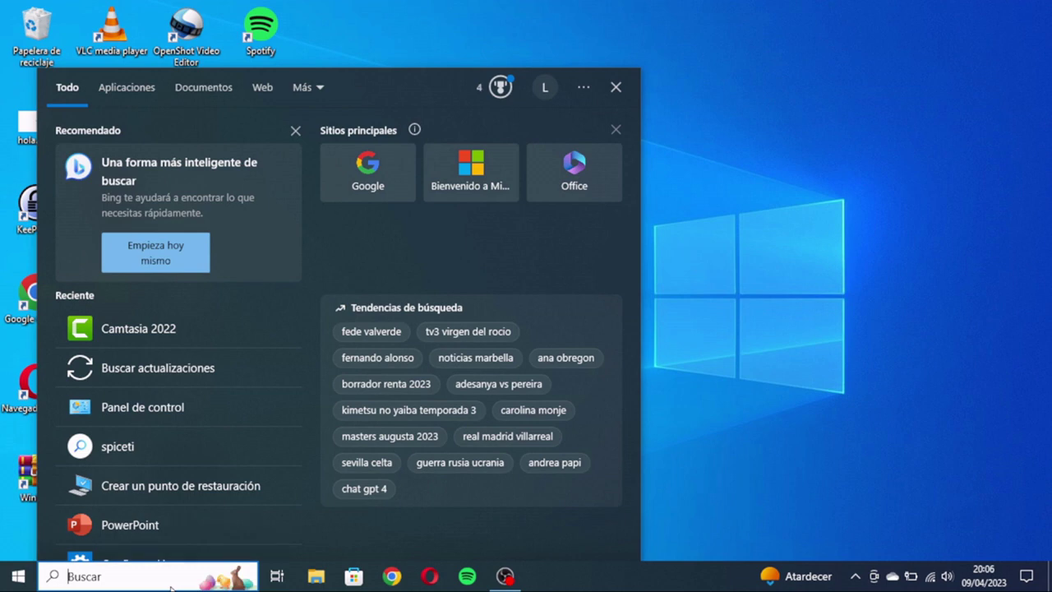
text(pan)
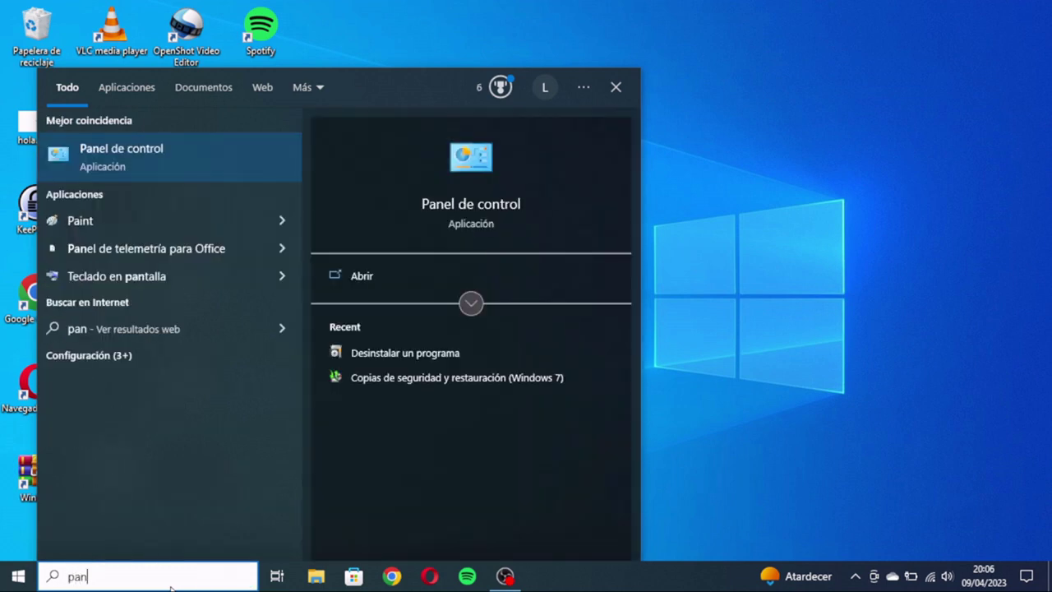
right_click(109, 159)
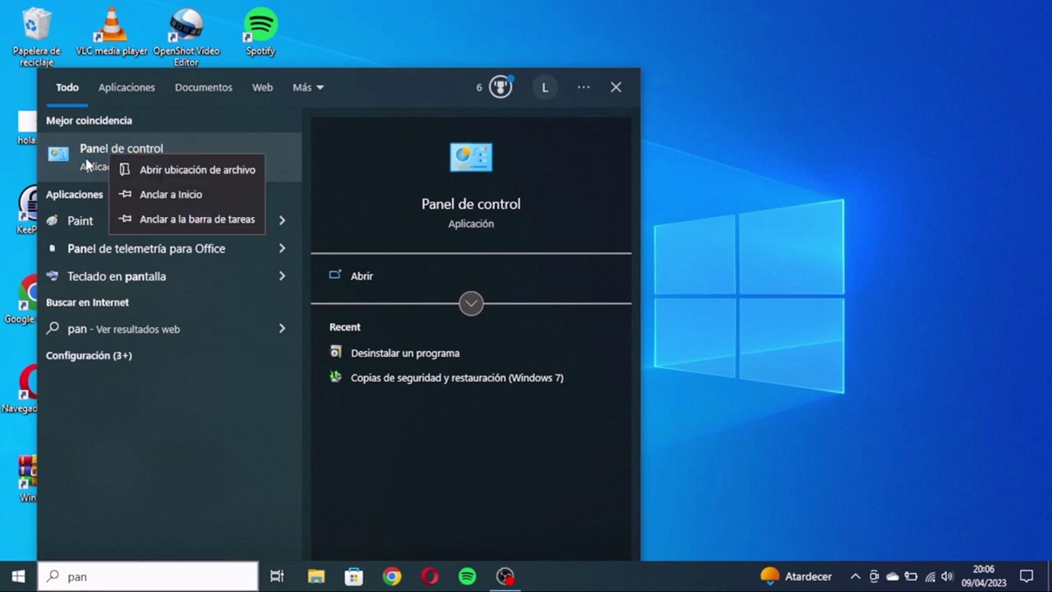
click(141, 170)
click(421, 263)
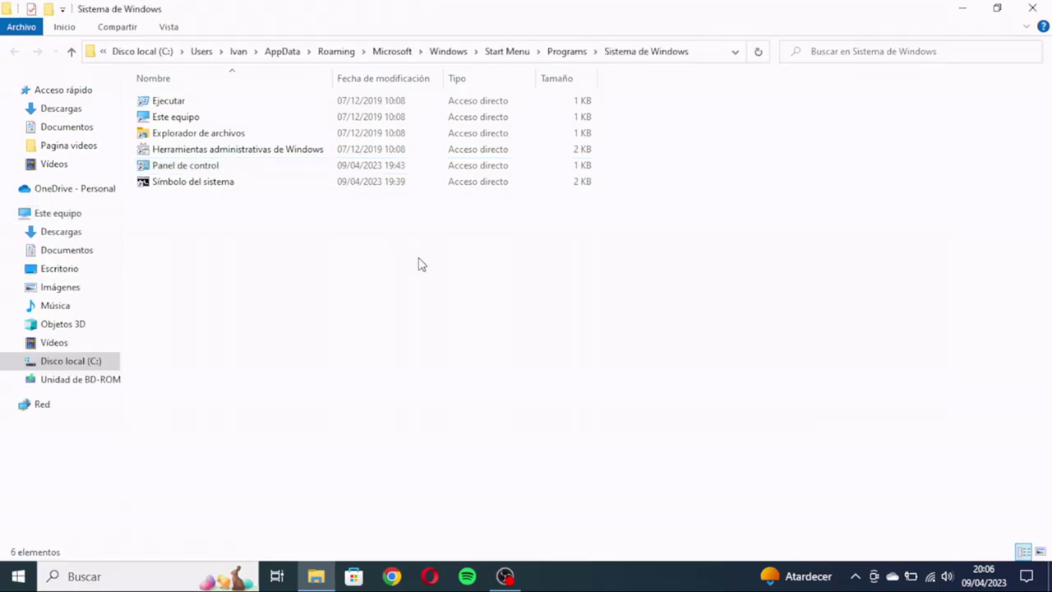
Create a desktop shortcut to Panel de control from the Sistema de Windows folder, and close the folder window
click(168, 168)
right_click(168, 168)
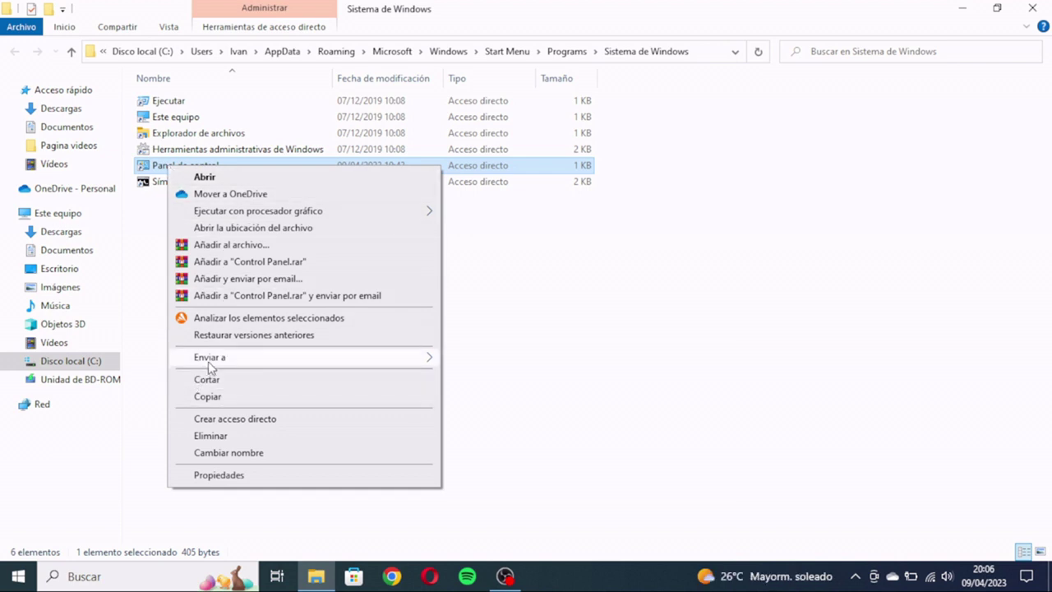
mouse_move(210, 369)
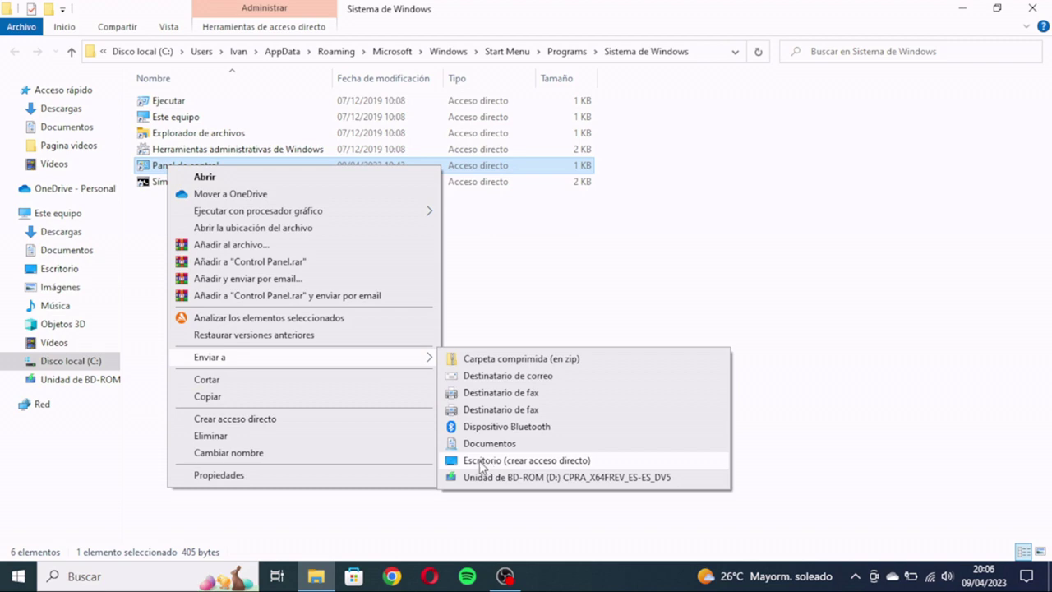
click(488, 462)
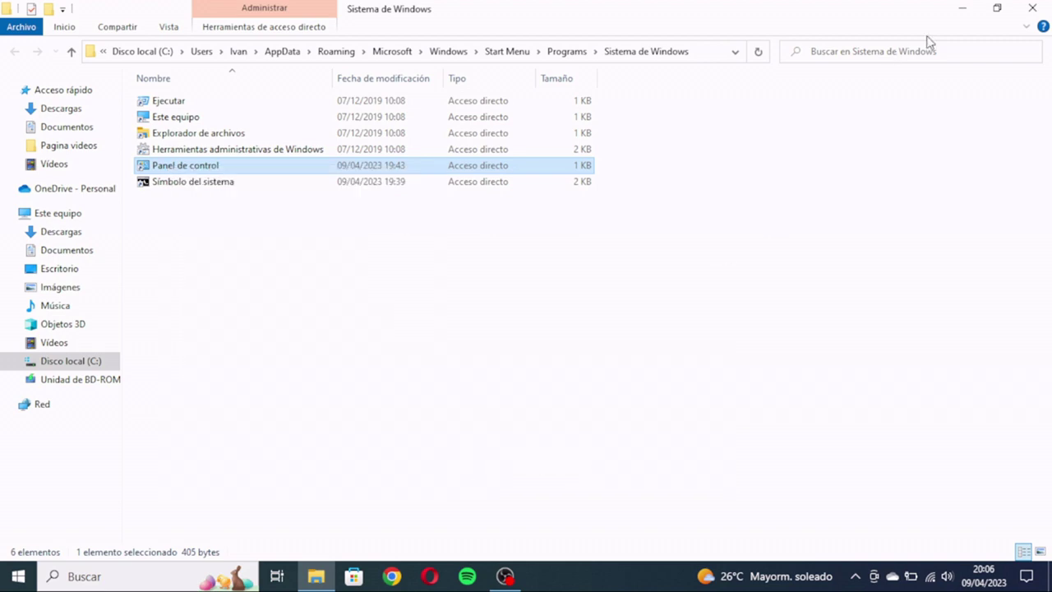
click(1032, 8)
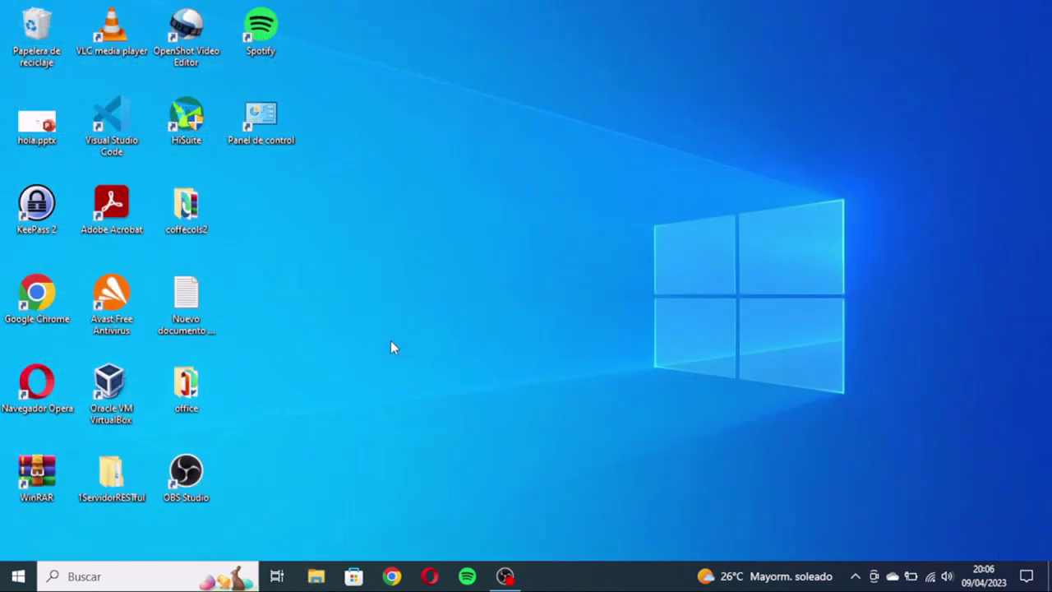
Assign the shortcut key Ctrl+Alt+P to the Panel de control shortcut on the desktop
right_click(265, 124)
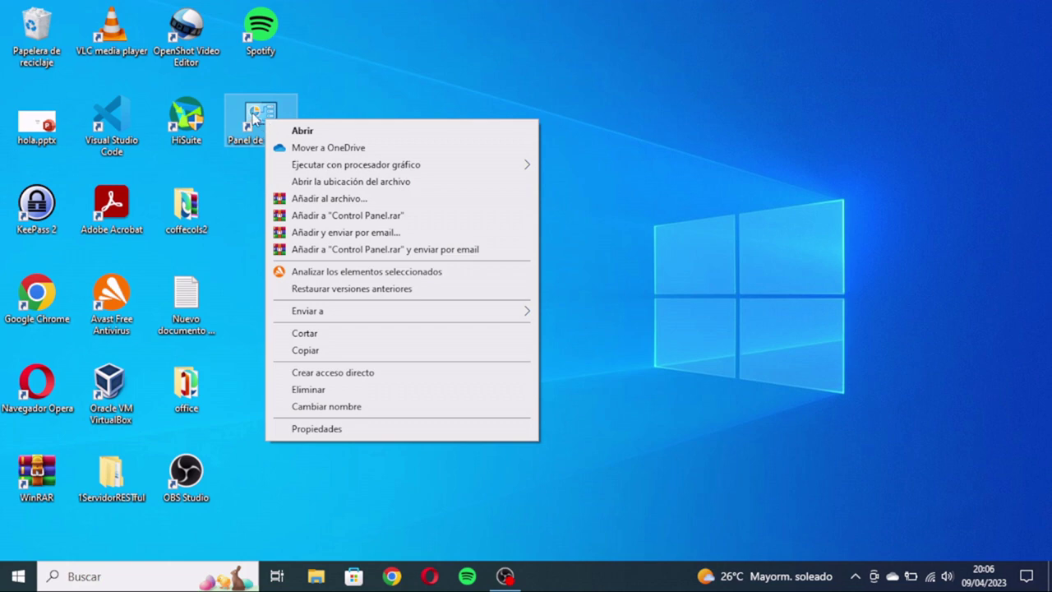
click(316, 429)
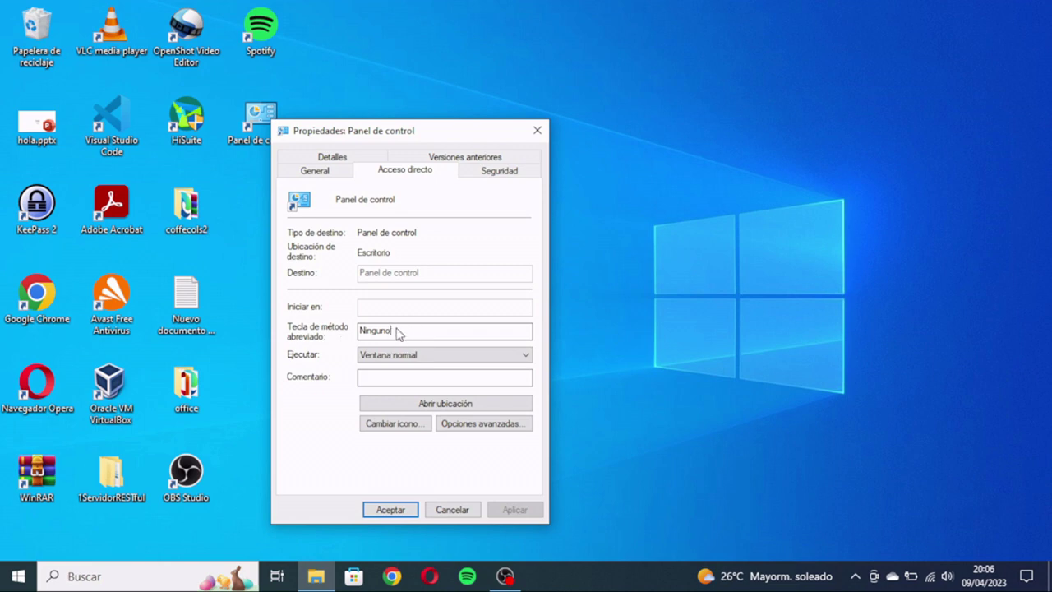
key(ctrl+alt+p)
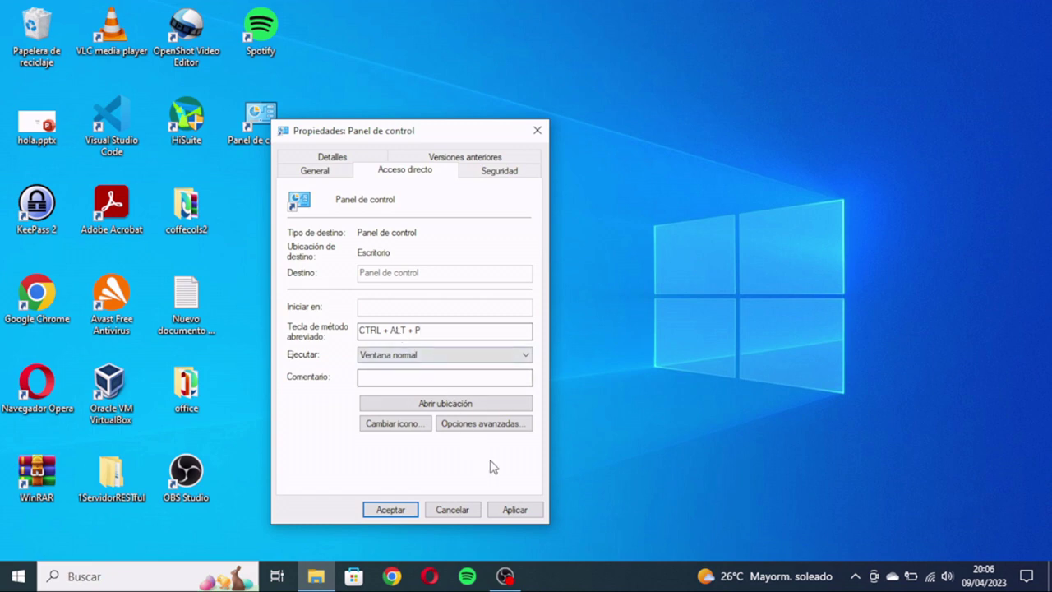
click(510, 510)
click(388, 509)
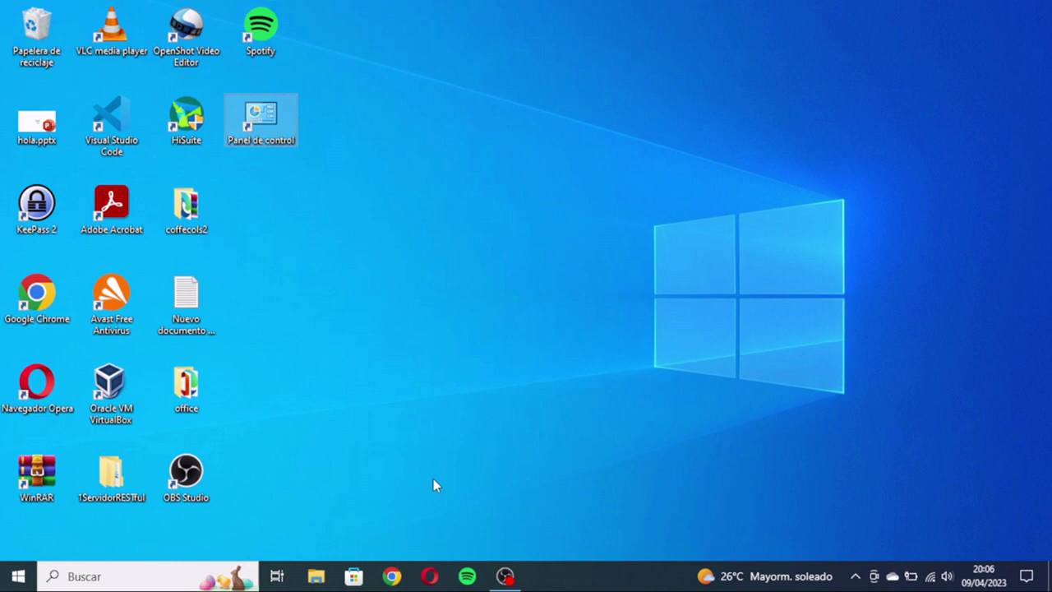
Test the shortcut key by launching and closing Panel de control, and delete its desktop shortcut
key(Return)
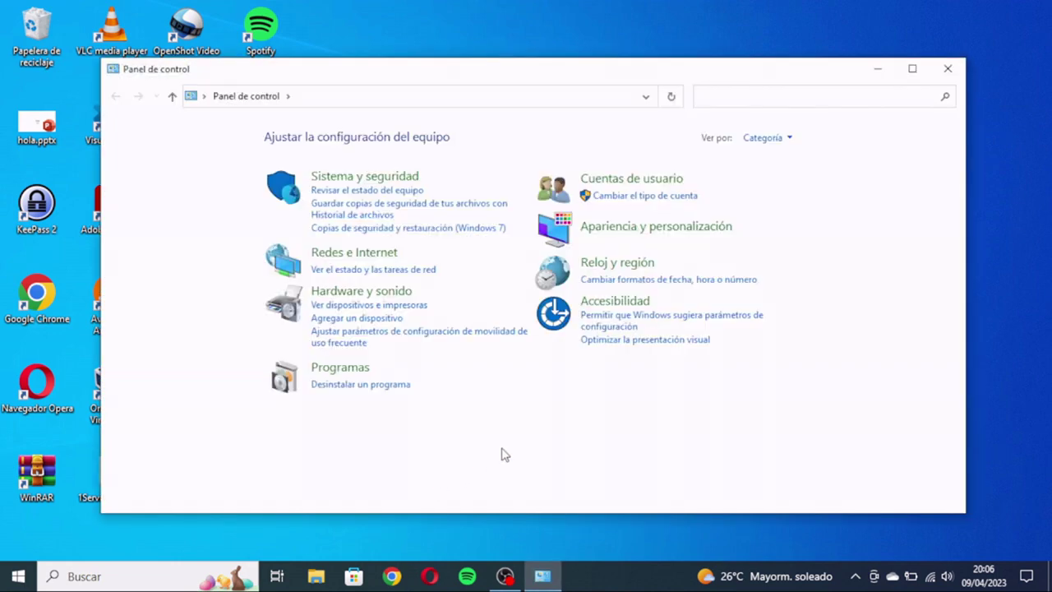
click(946, 69)
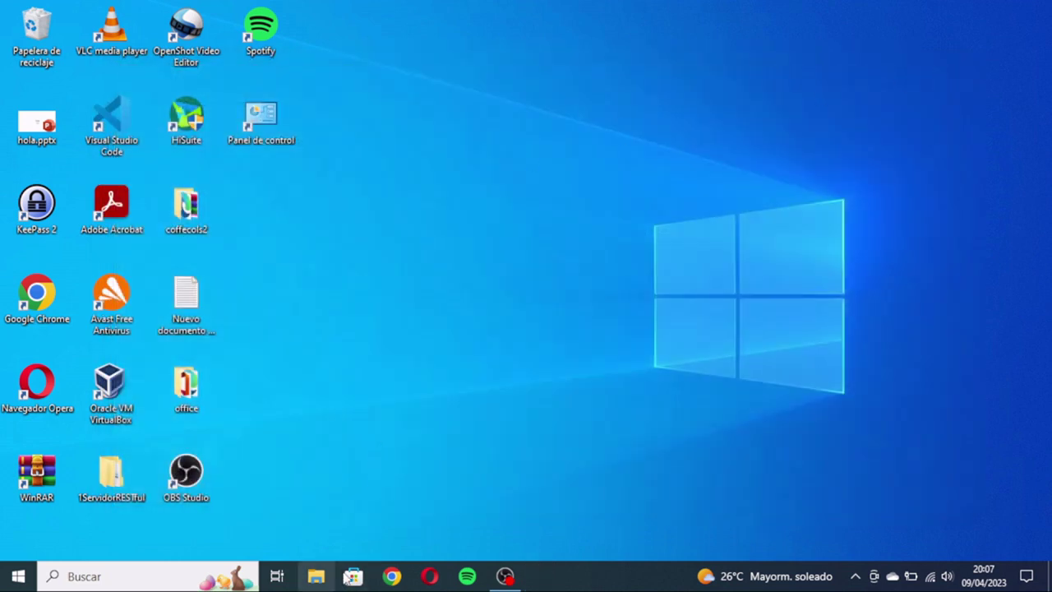
right_click(266, 139)
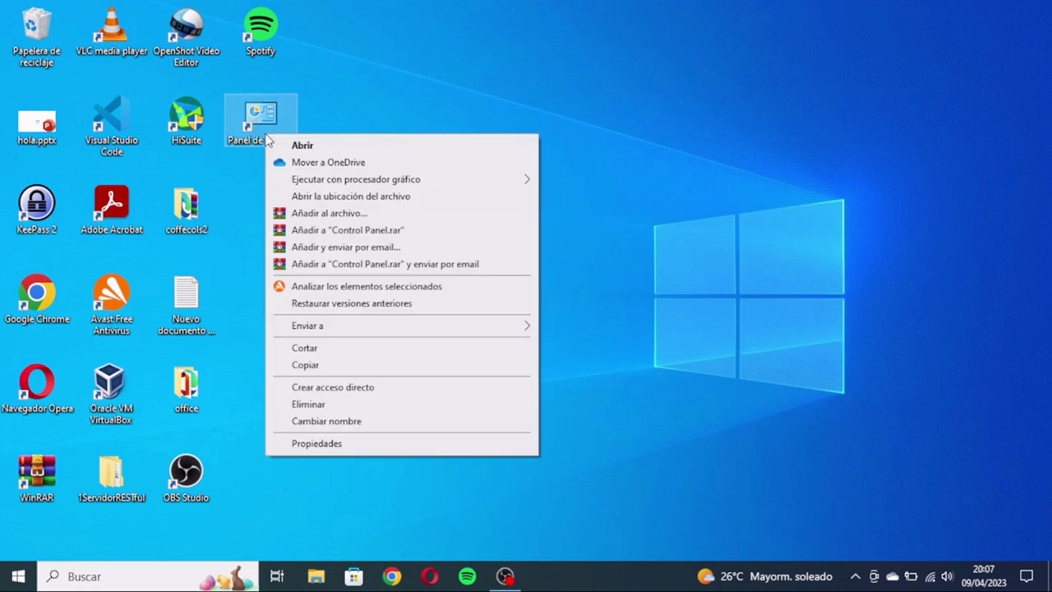
click(317, 407)
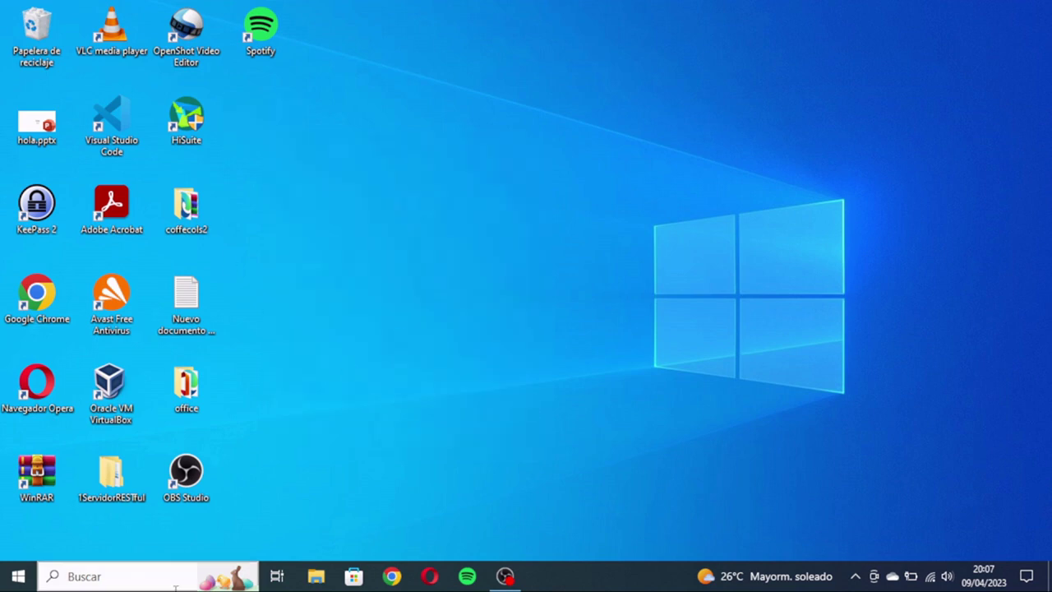
Find Panel de control again with the Windows search "pan" and open the folder containing its entry
click(146, 585)
text(pan)
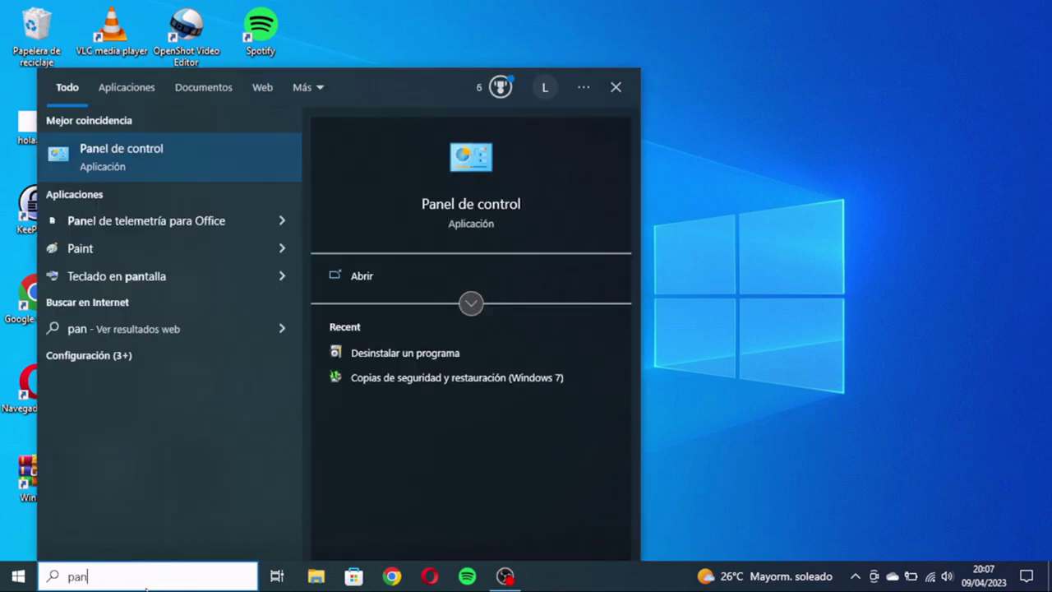
right_click(135, 155)
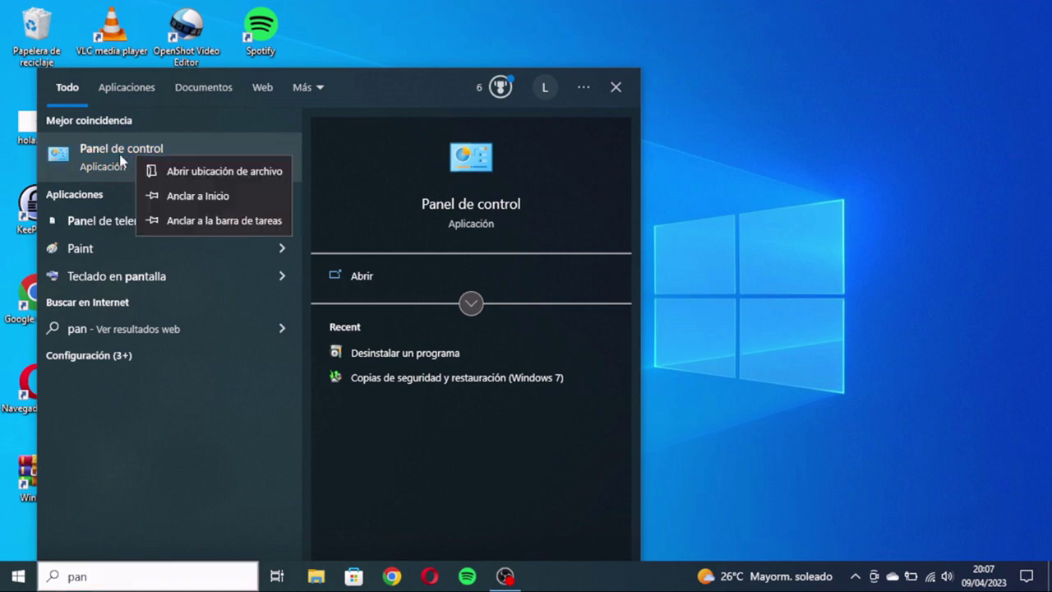
click(153, 170)
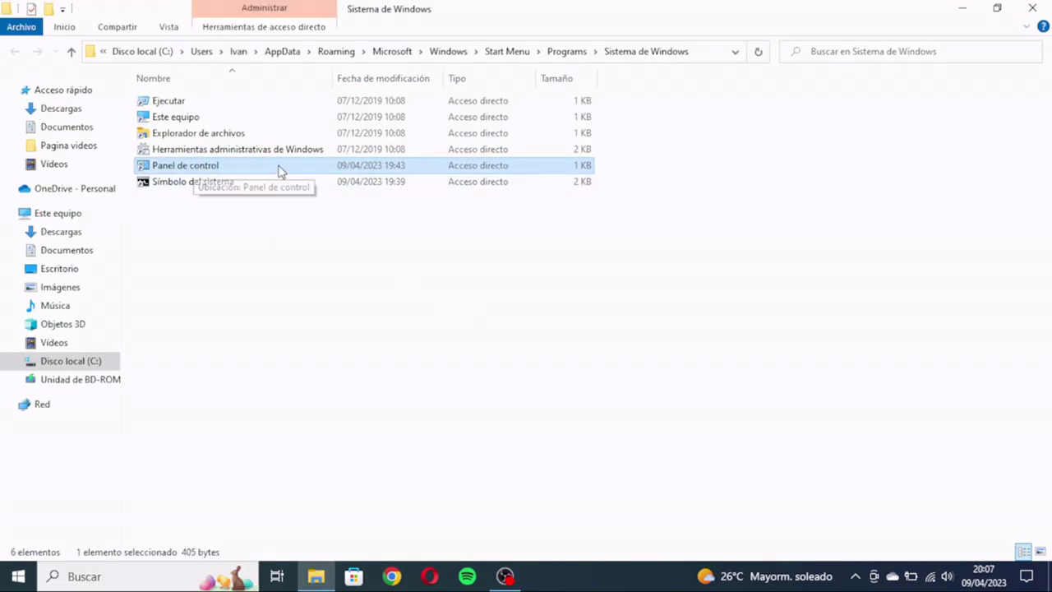
Assign the shortcut key Ctrl+Alt+P to the Panel de control entry in the Sistema de Windows folder
right_click(213, 171)
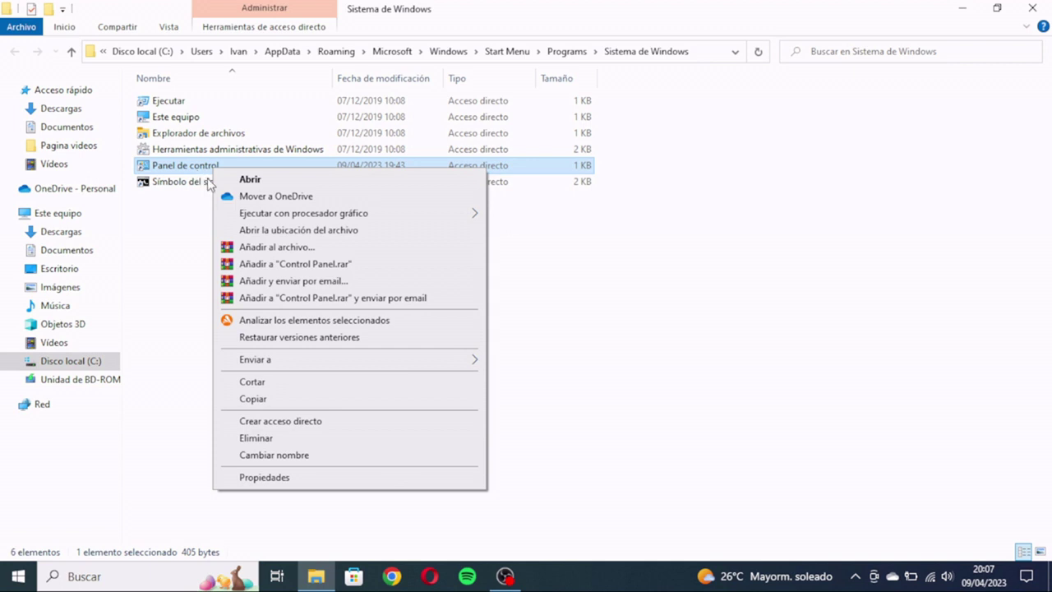
click(280, 479)
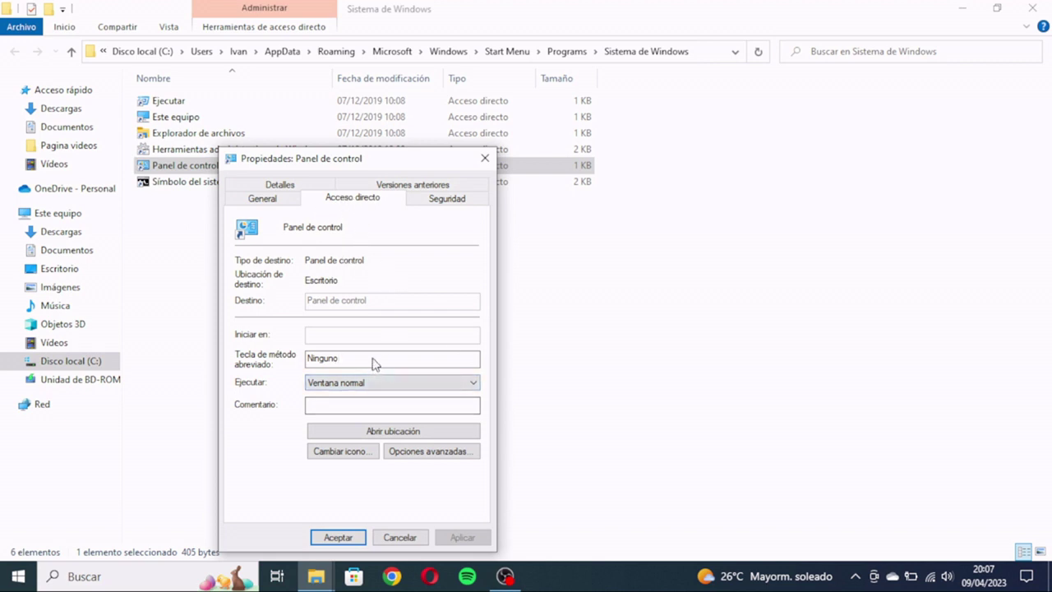
key(p)
click(451, 539)
click(340, 536)
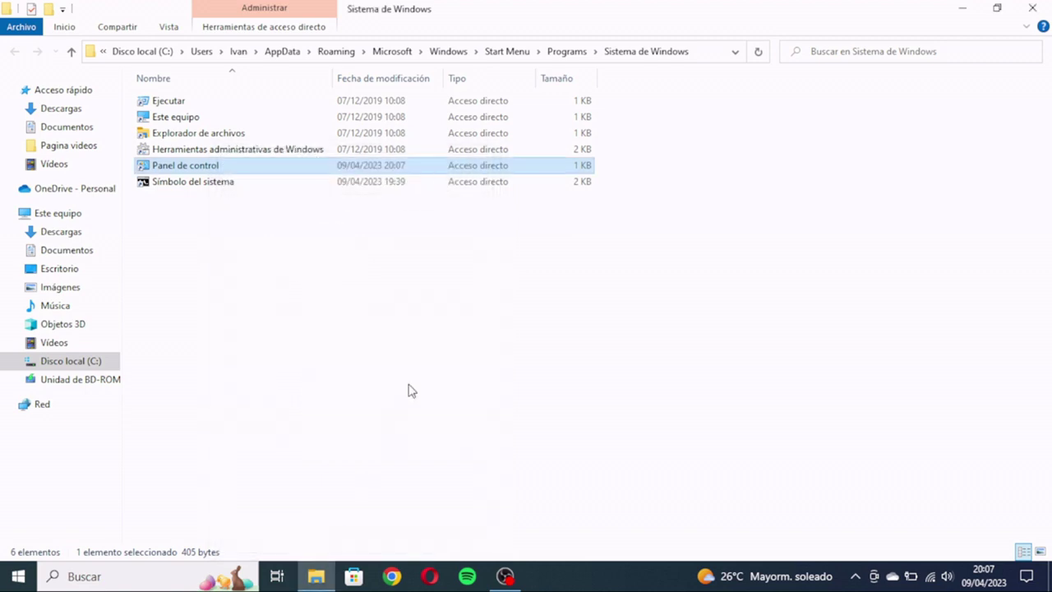
Show the desktop, test Ctrl+Alt+P by launching Panel de control, and close its window
key(super+d)
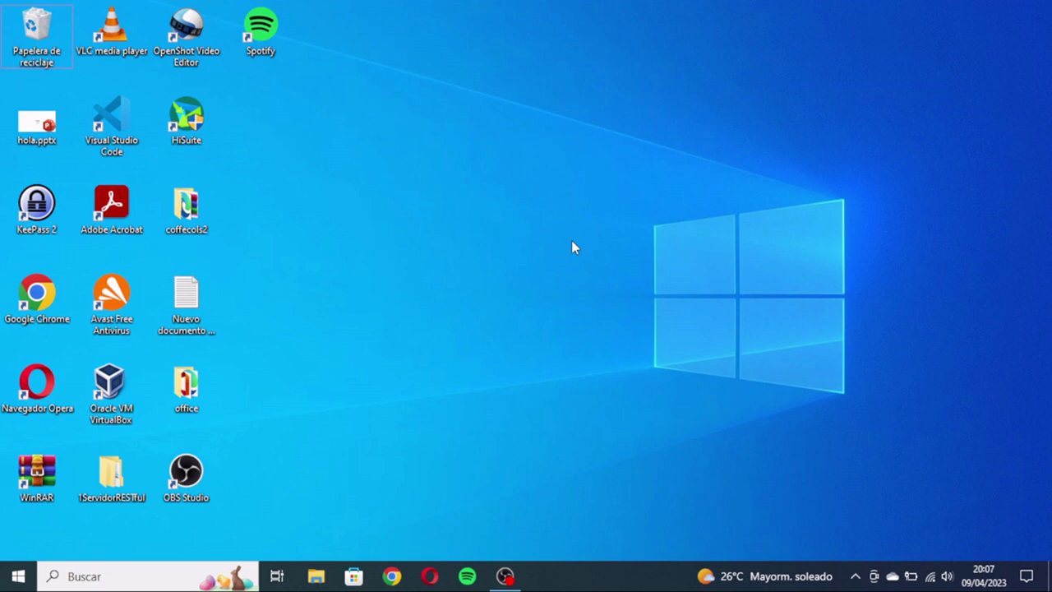
key(ctrl+alt+p)
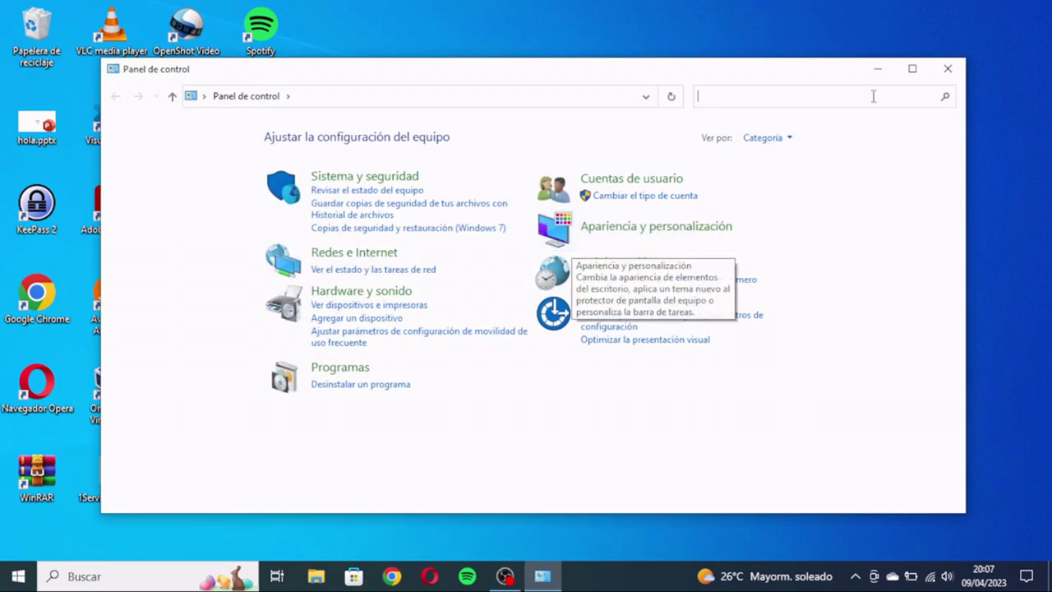
click(948, 68)
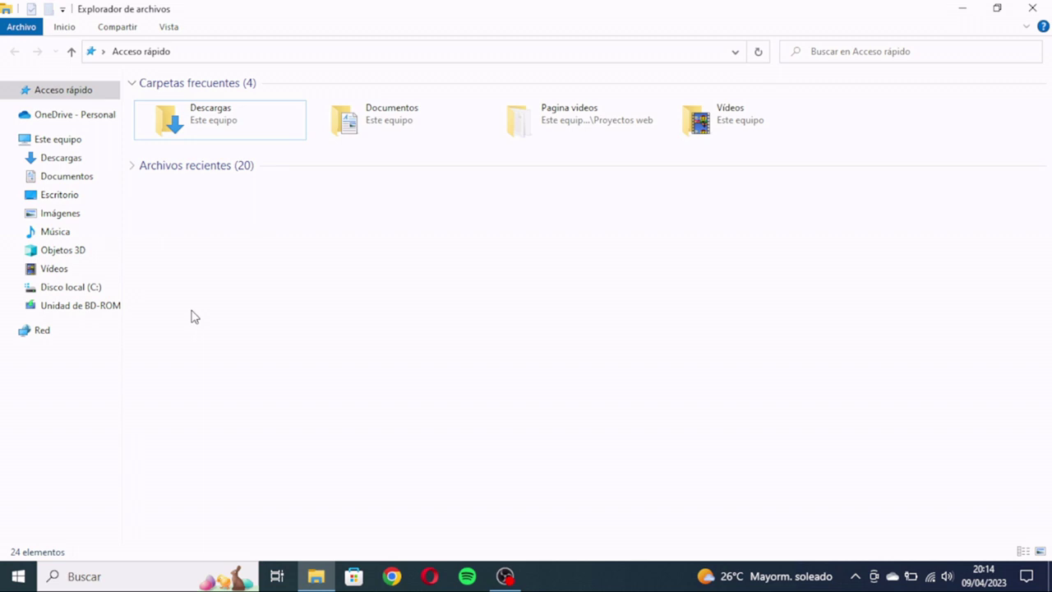
Create a desktop shortcut to the Imágenes folder and minimise the File Explorer window
right_click(57, 216)
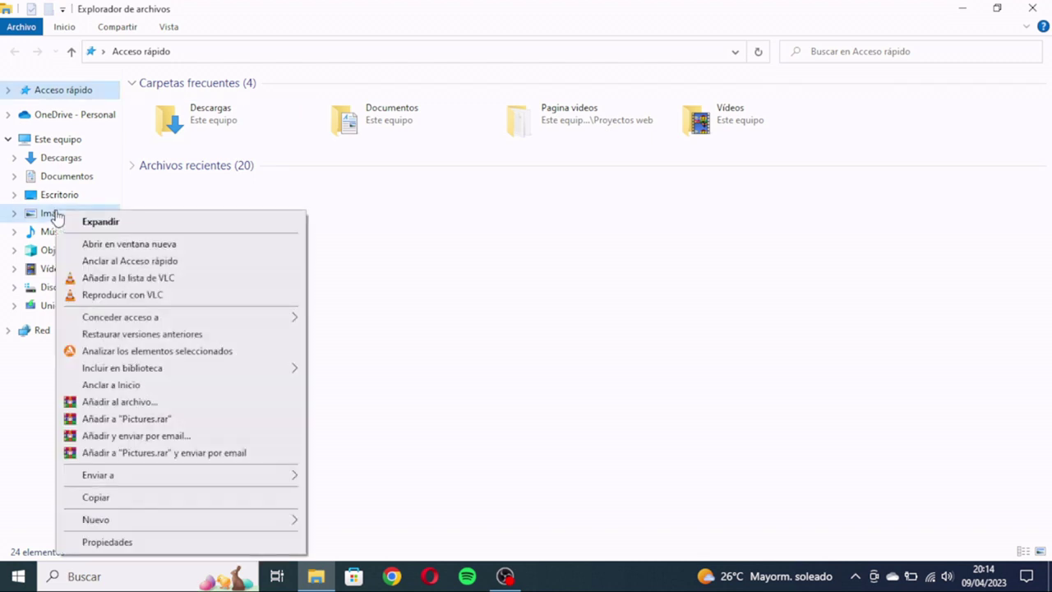
mouse_move(114, 476)
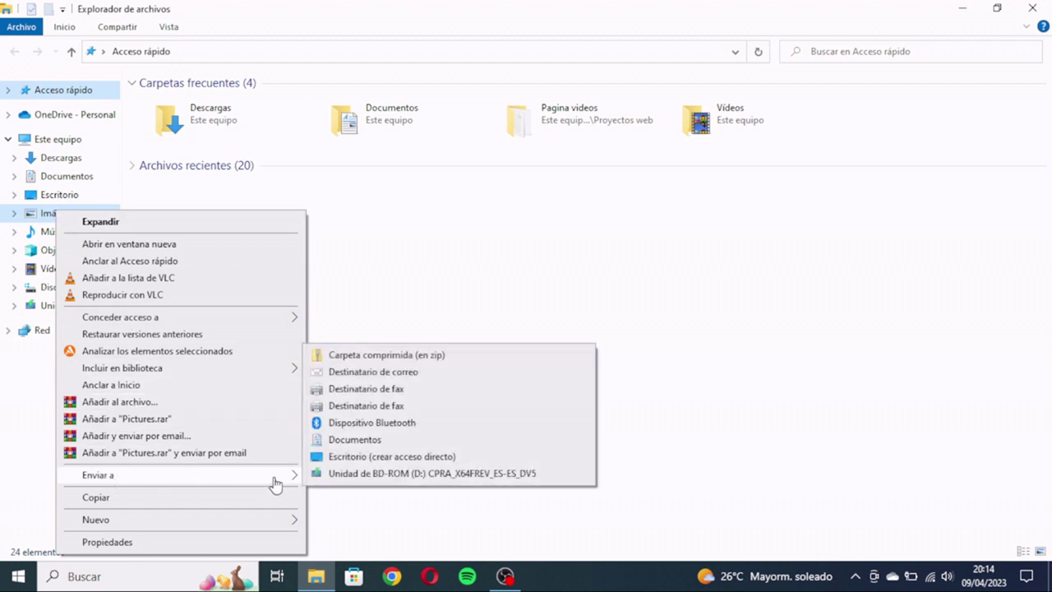
click(342, 459)
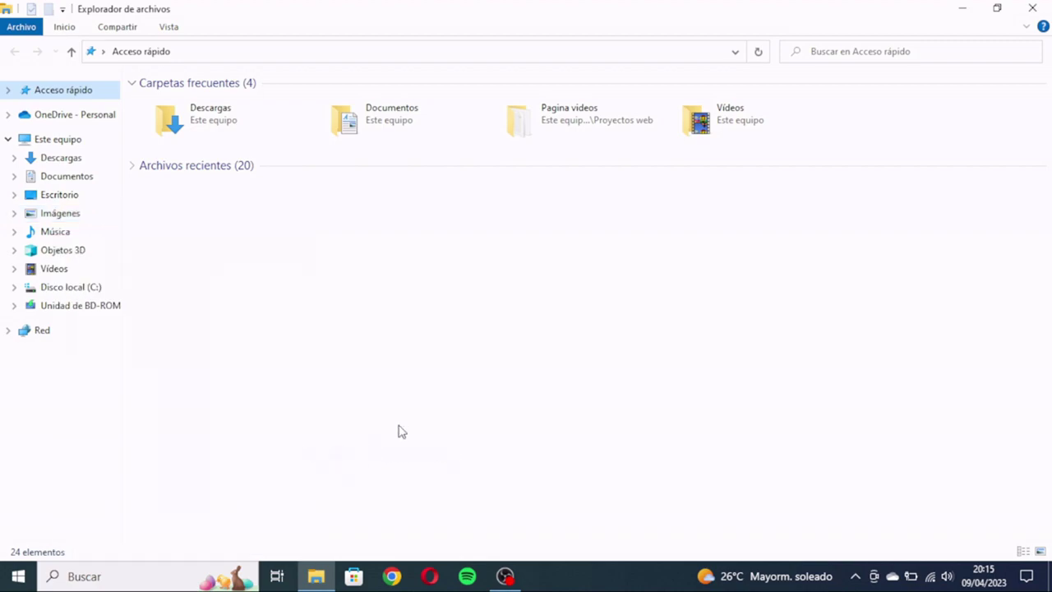
click(960, 7)
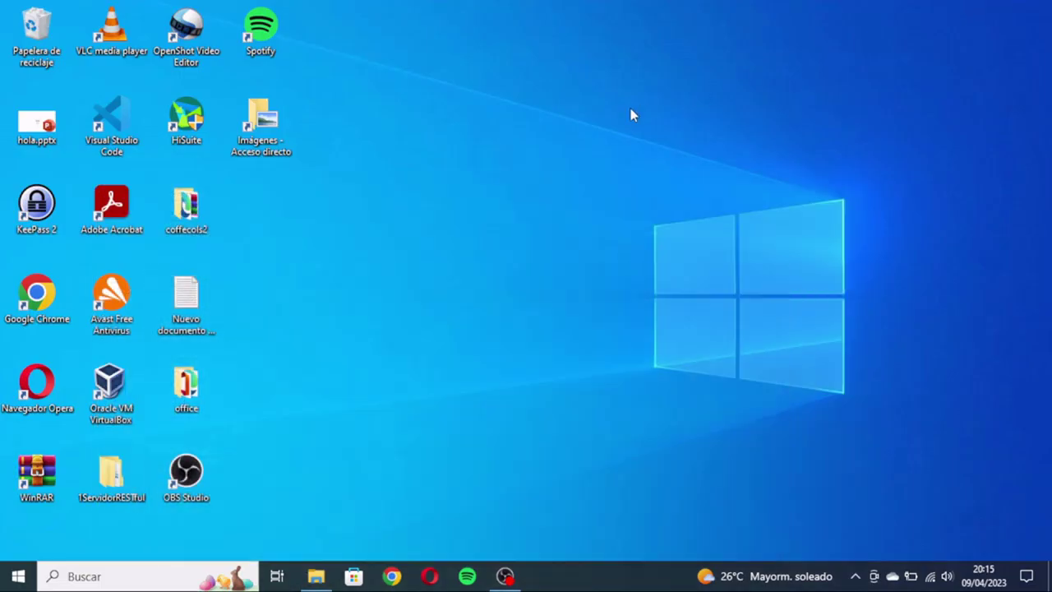
Assign the shortcut key Ctrl+Alt+I to the Imágenes desktop shortcut
right_click(252, 122)
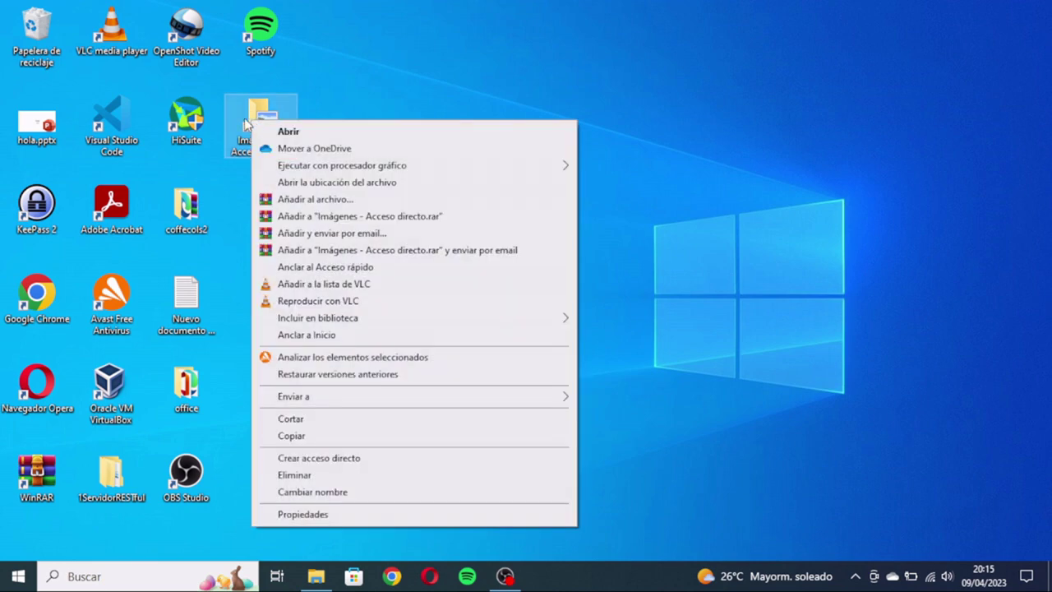
click(327, 513)
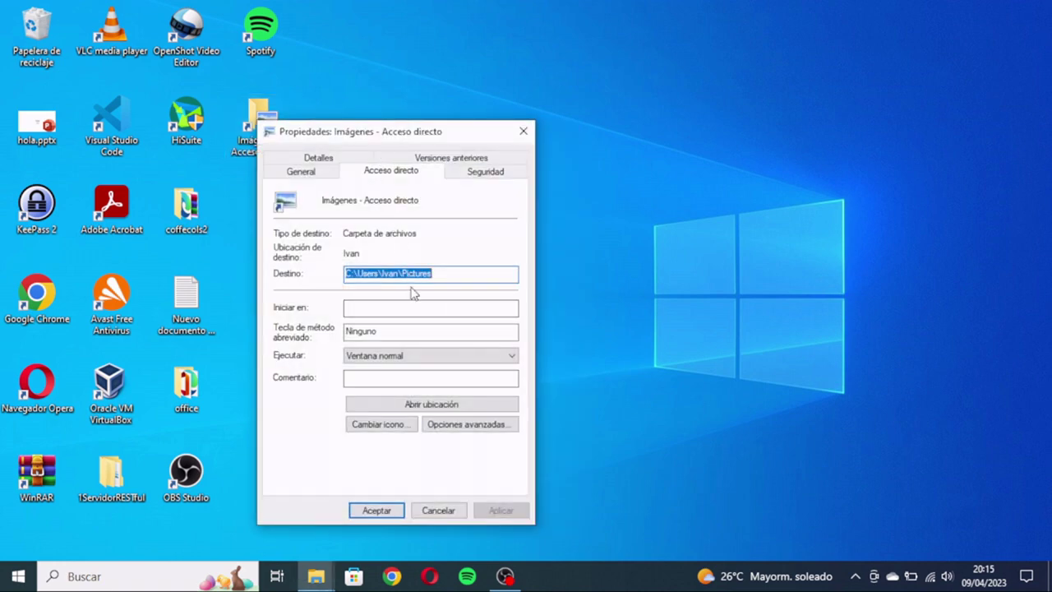
click(402, 336)
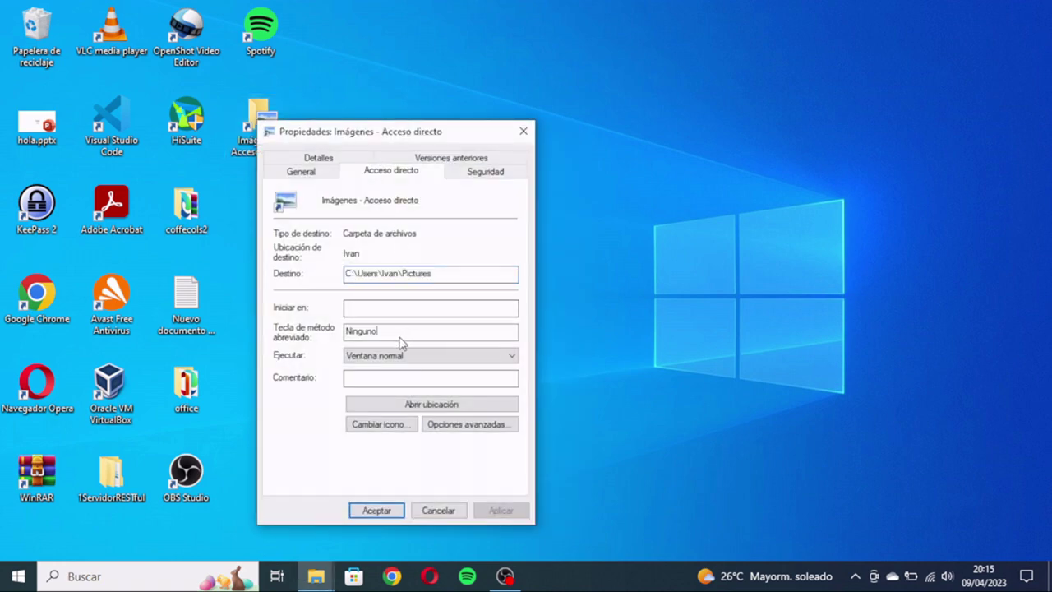
key(ctrl+alt+i)
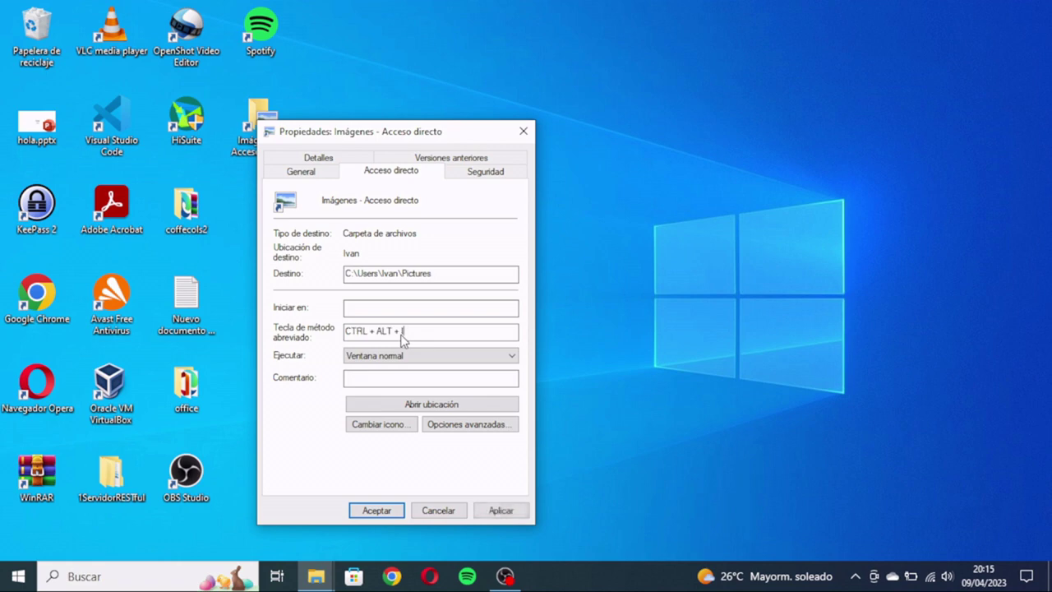
click(498, 508)
click(392, 510)
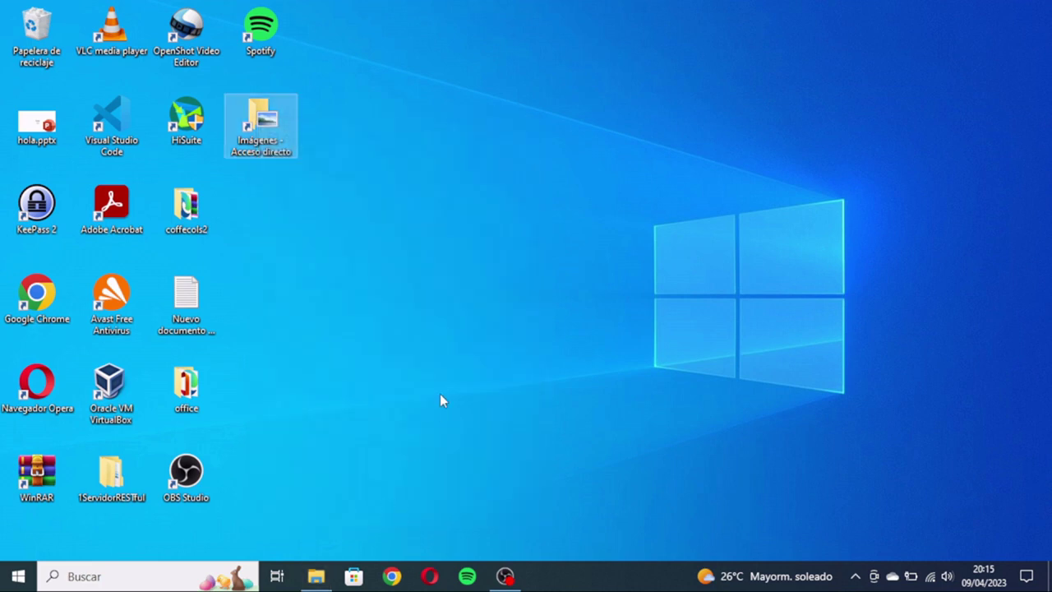
click(444, 390)
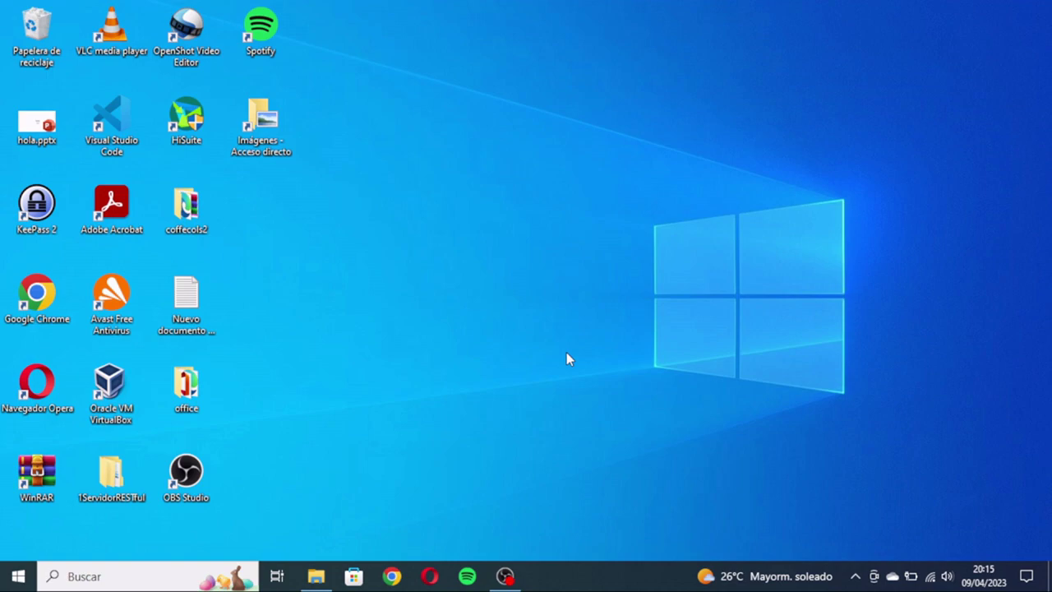
Test Ctrl+Alt+I by opening Imágenes, and create a desktop shortcut to the Viajes folder inside Movil
key(ctrl+alt+i)
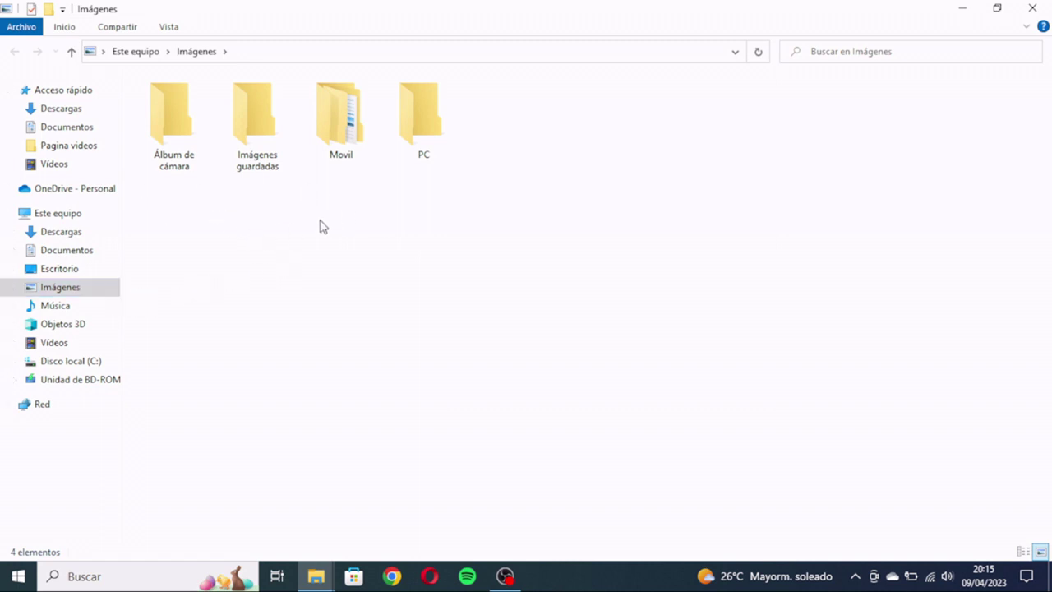
double_click(331, 131)
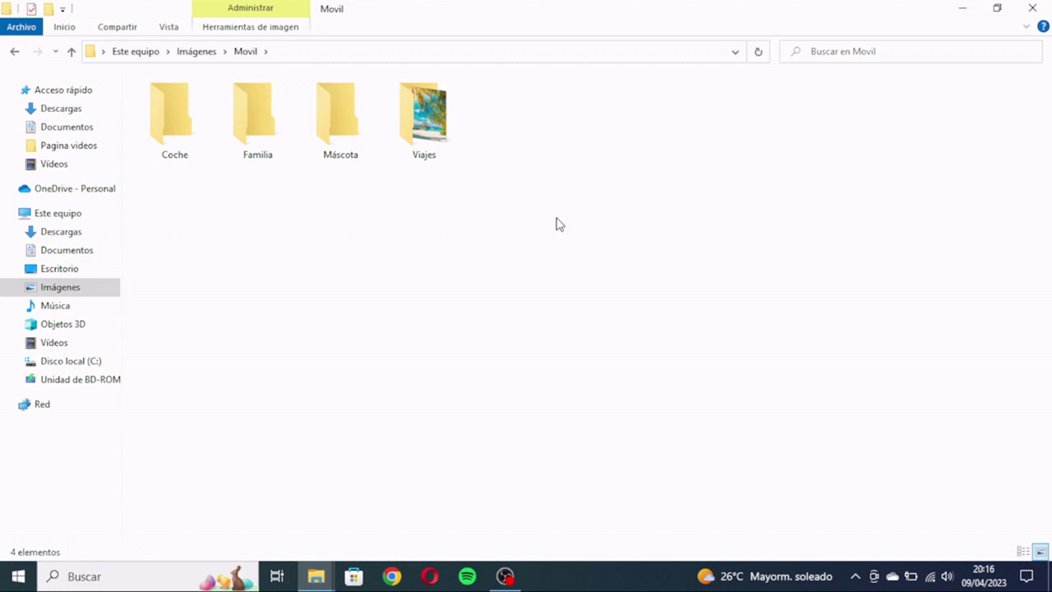
click(416, 107)
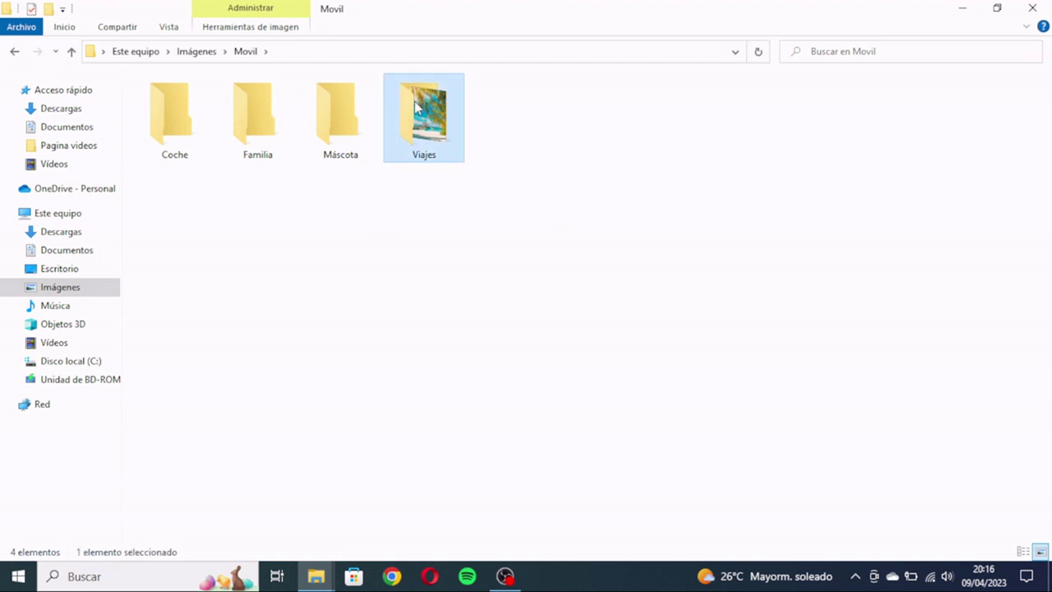
right_click(415, 103)
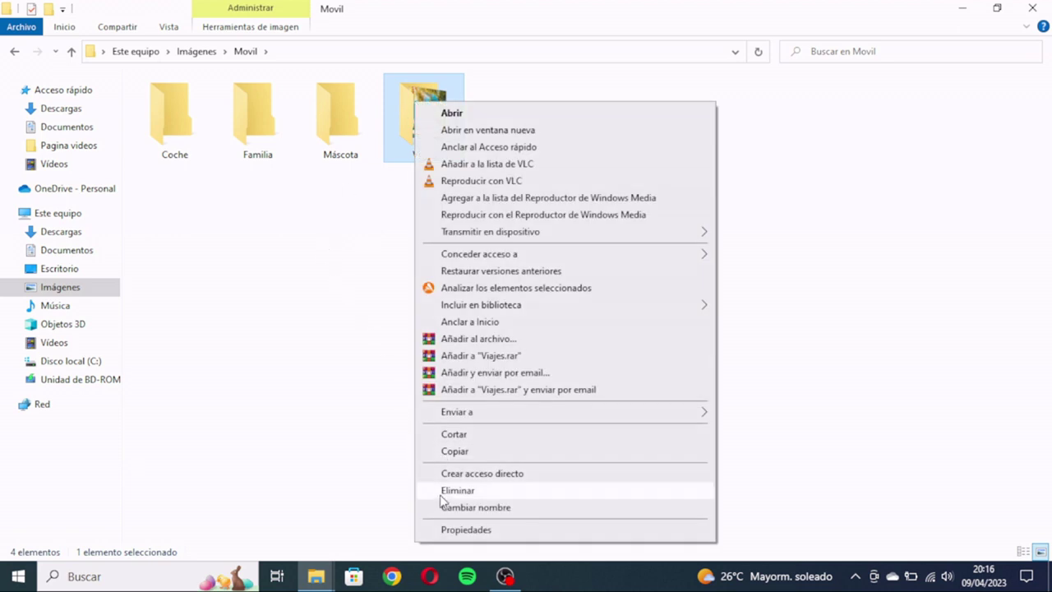
mouse_move(556, 418)
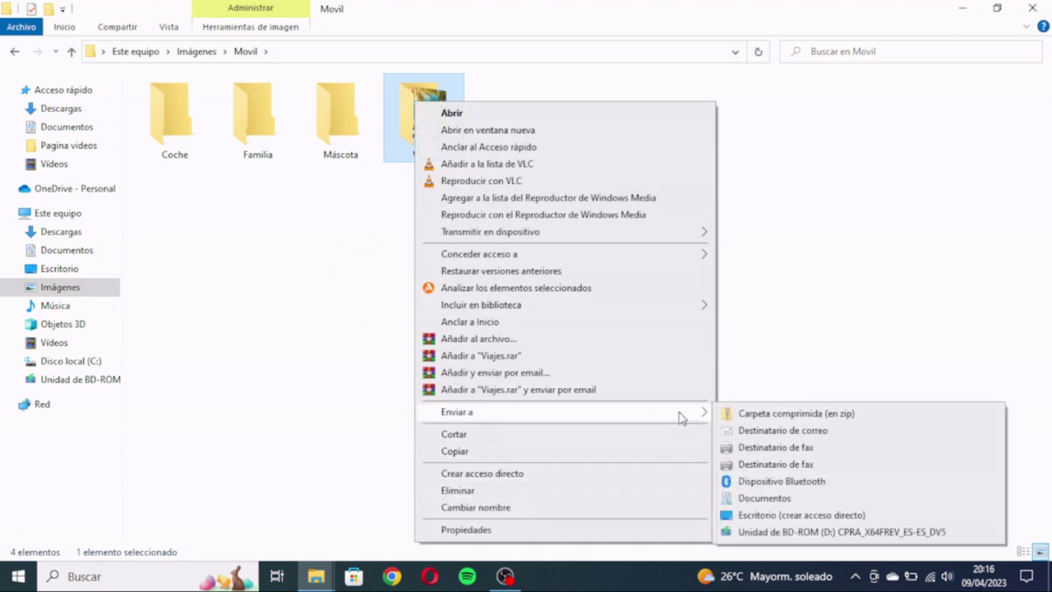
click(772, 515)
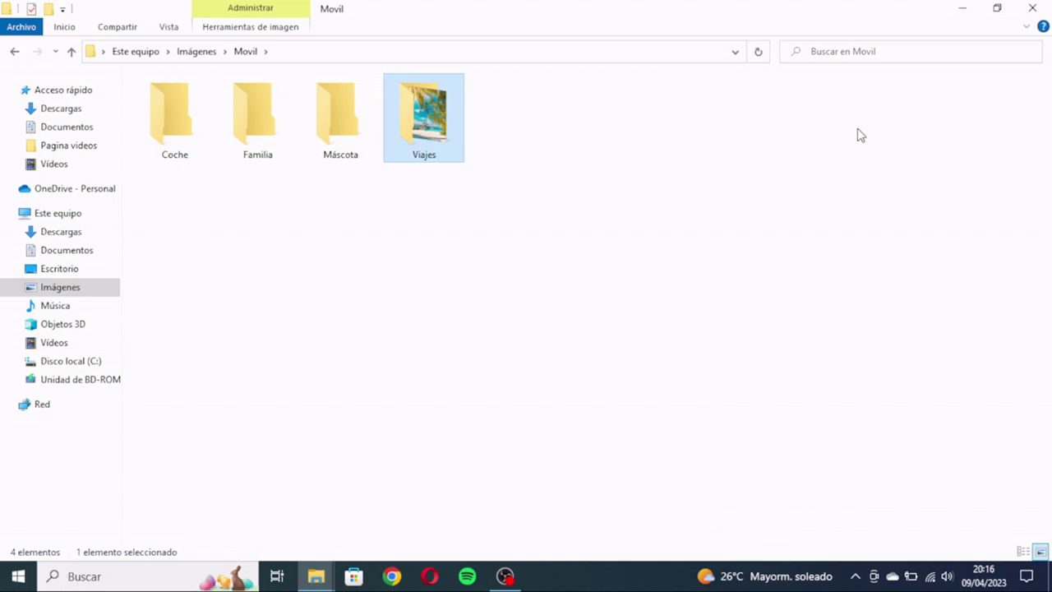
click(960, 6)
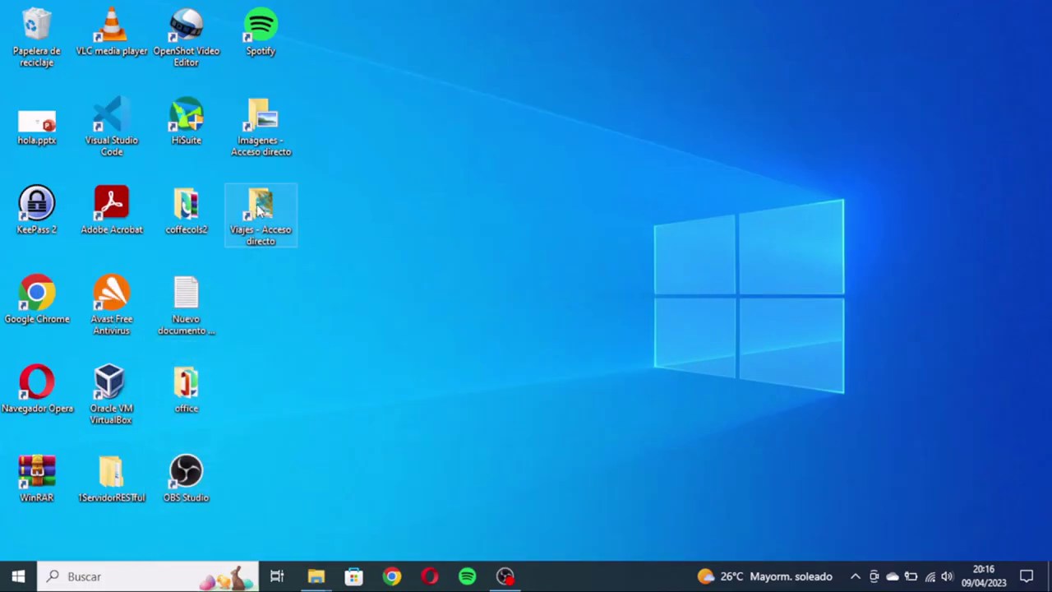
Assign the shortcut key Ctrl+Alt+Y to the Viajes desktop shortcut
right_click(260, 209)
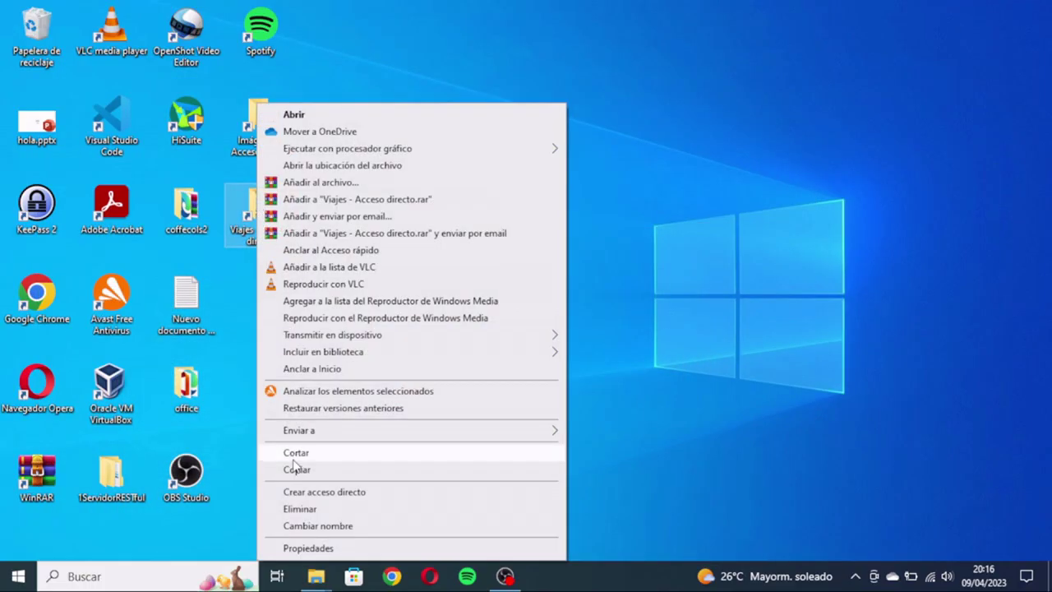
click(294, 548)
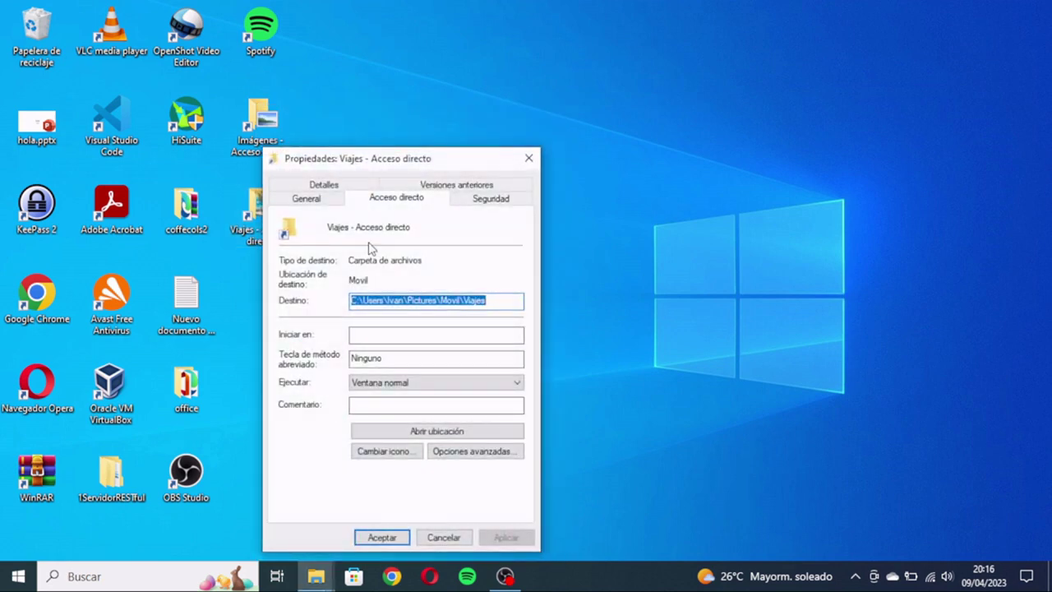
click(419, 362)
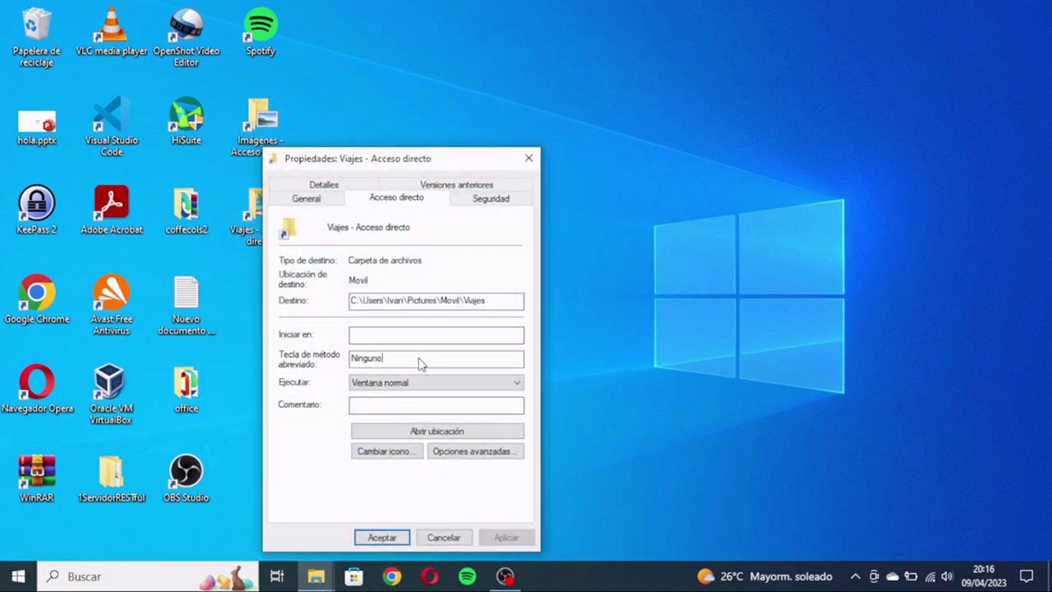
key(ctrl+alt+y)
click(506, 537)
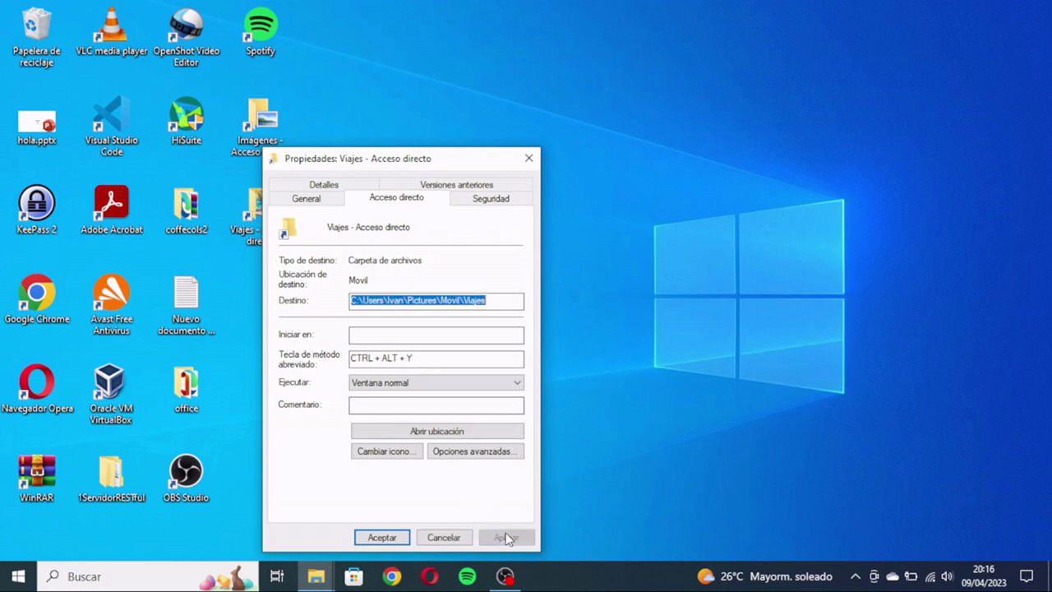
click(388, 535)
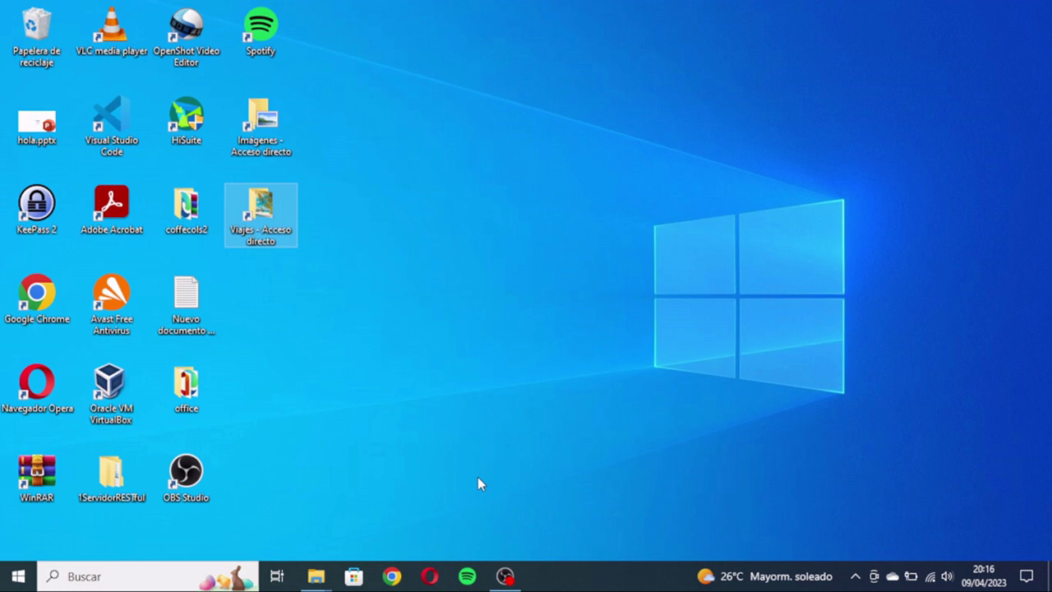
Test Ctrl+Alt+Y by opening the Viajes folder, and check the properties of playa.webp for a shortcut key setting
key(ctrl+alt+y)
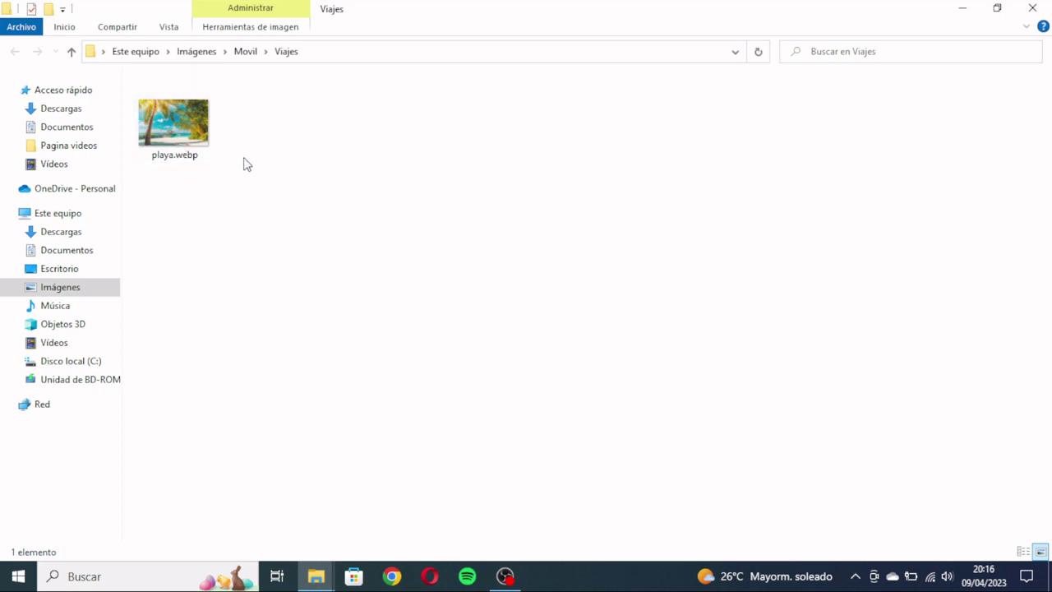
right_click(162, 117)
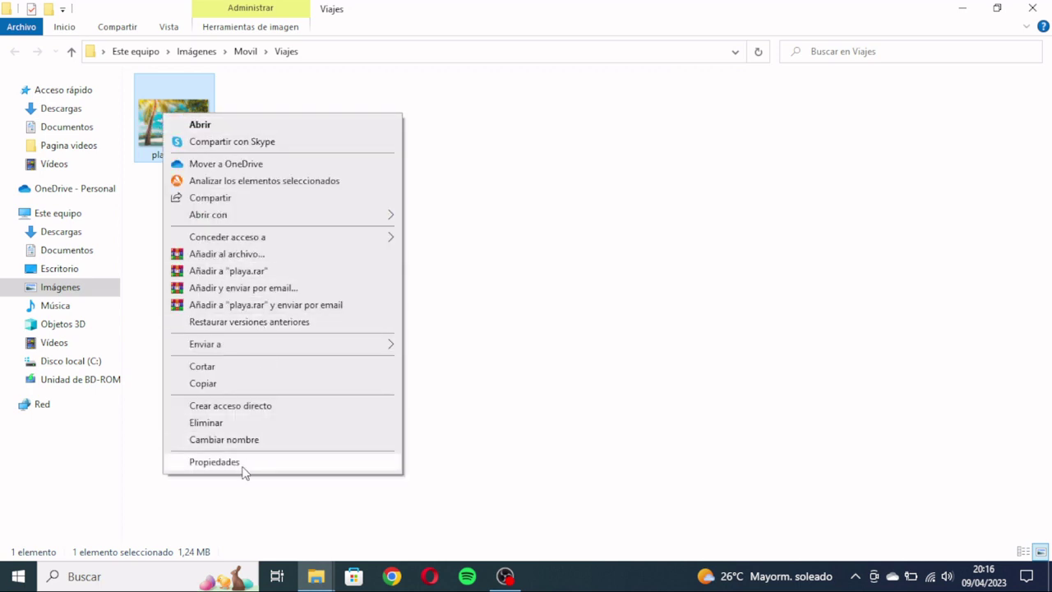
click(216, 462)
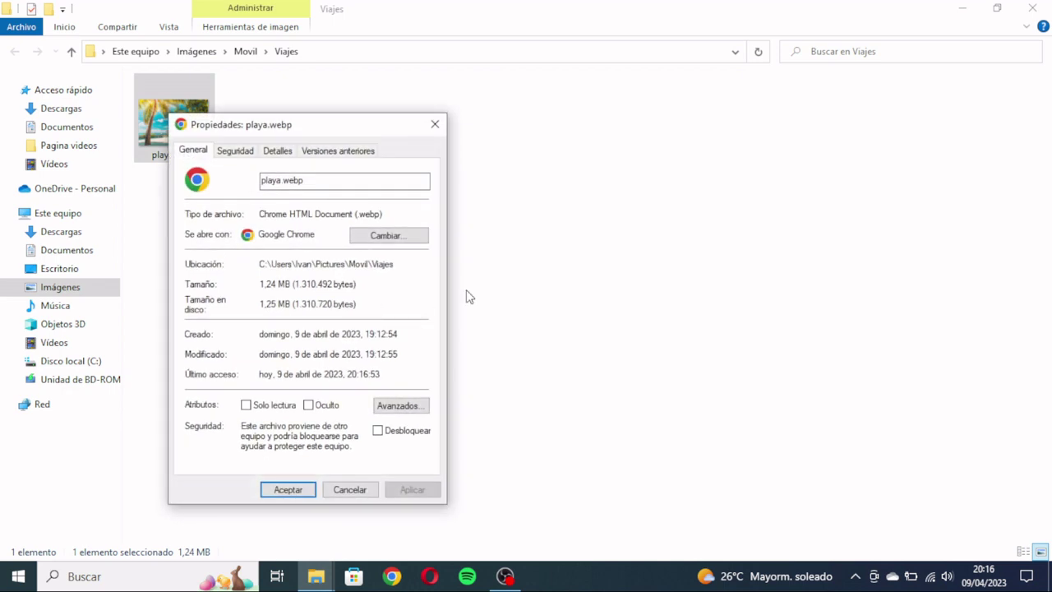
click(435, 124)
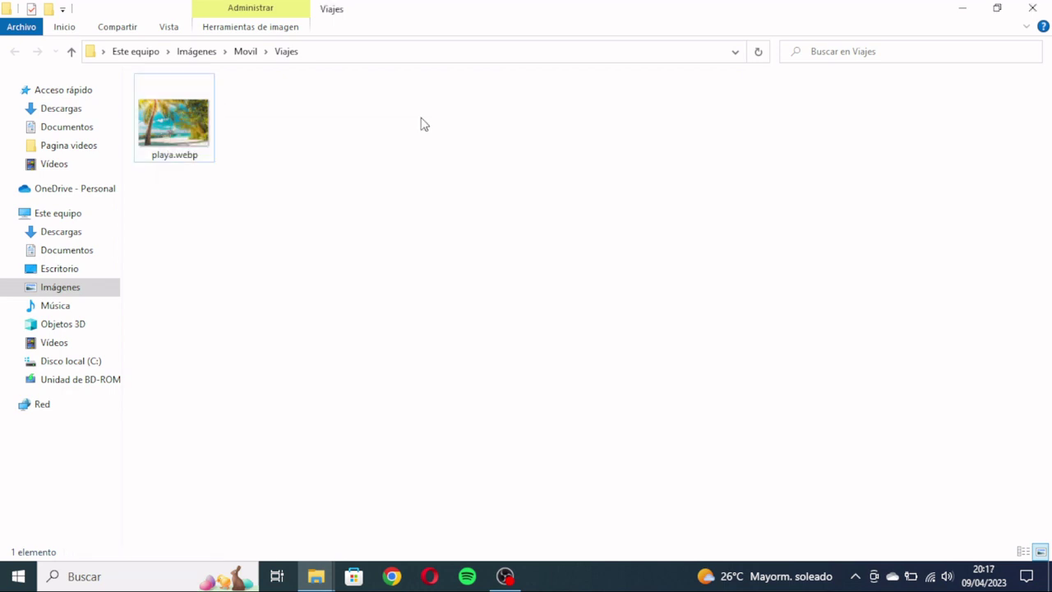
Create a desktop shortcut to the image playa.webp and minimise the folder window
right_click(190, 141)
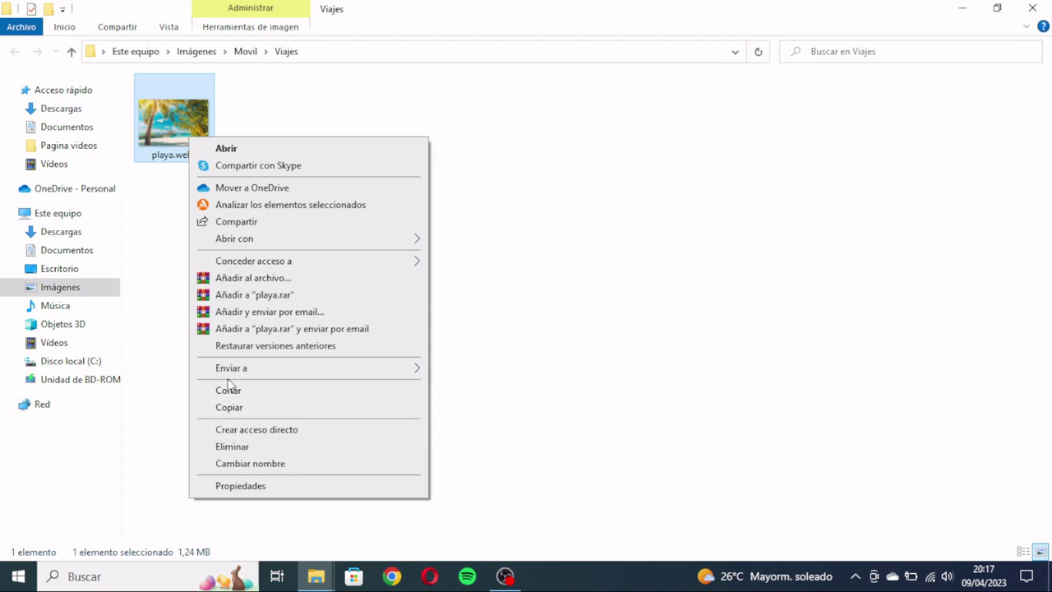
mouse_move(347, 369)
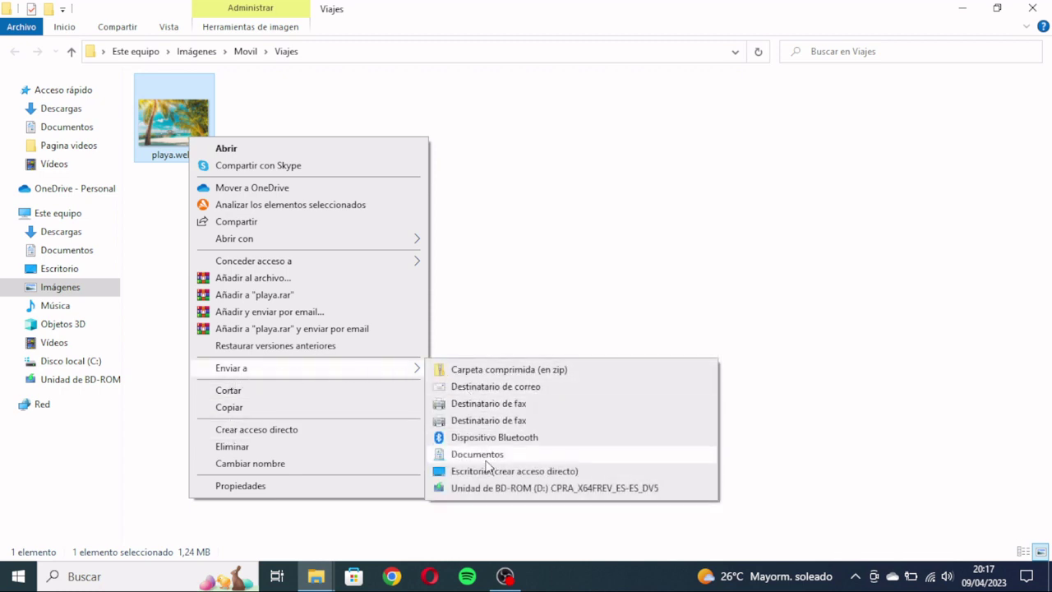
click(460, 471)
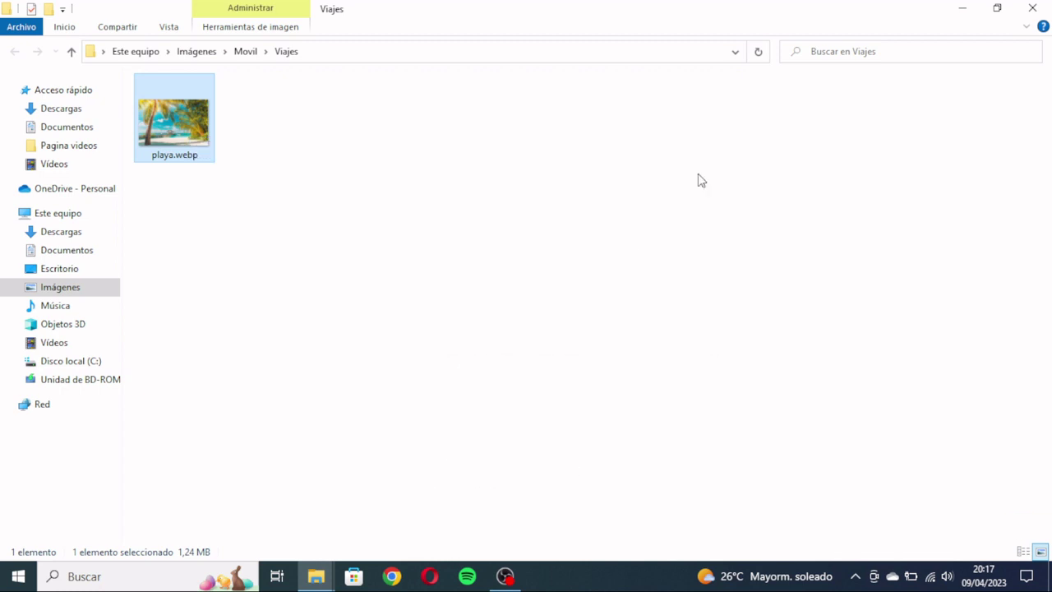
click(959, 9)
click(435, 124)
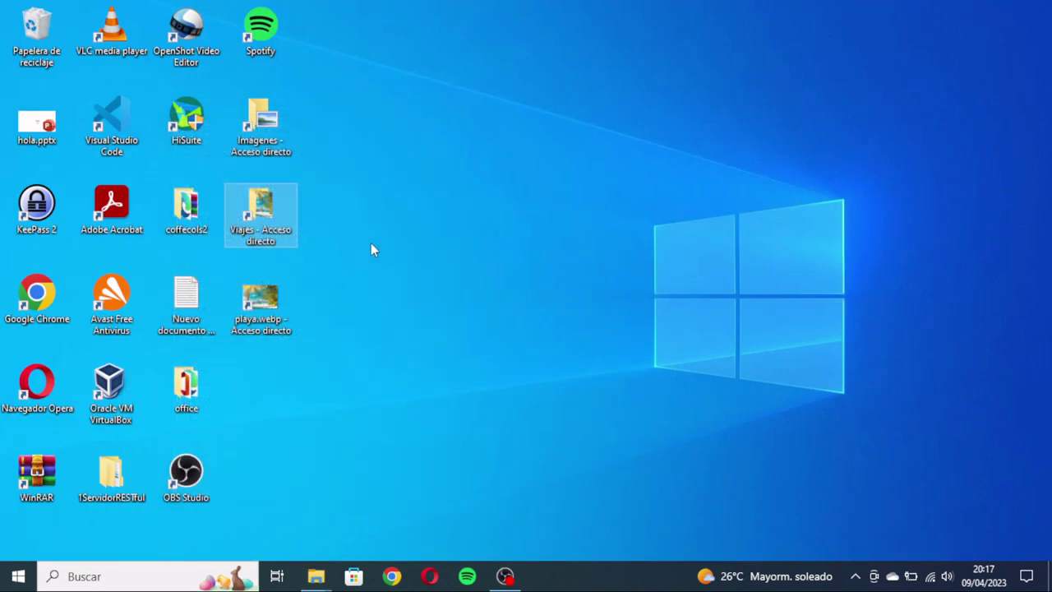
Assign the shortcut key Ctrl+Alt+U to the playa.webp desktop shortcut
right_click(260, 299)
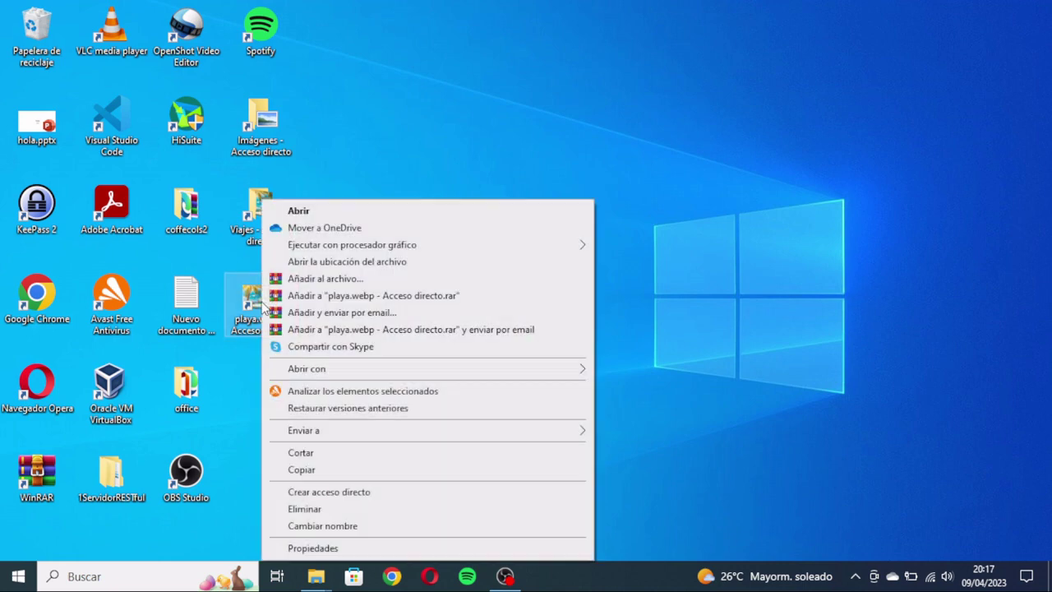
click(312, 547)
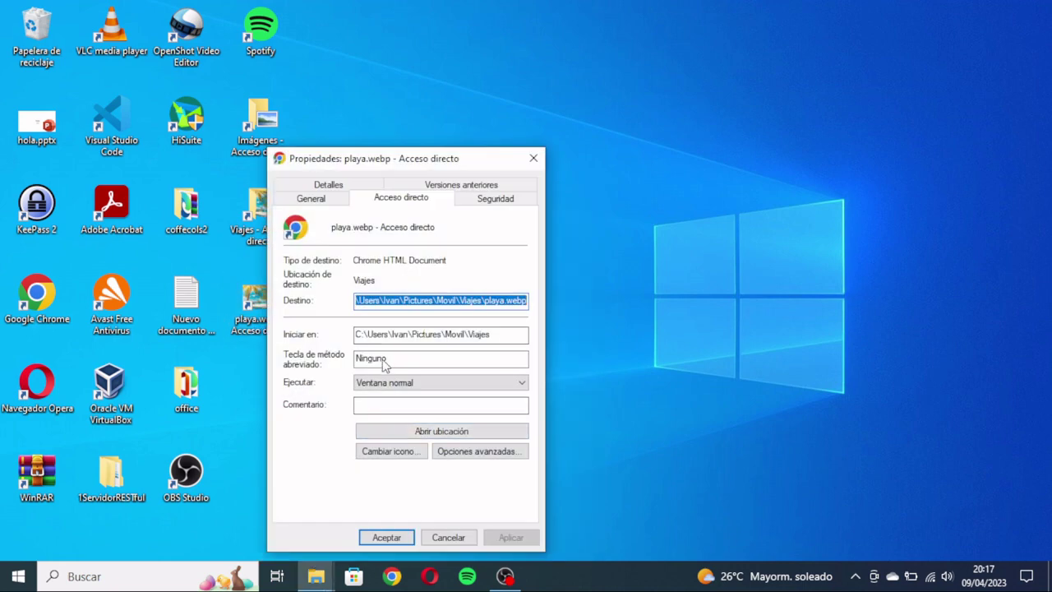
click(396, 362)
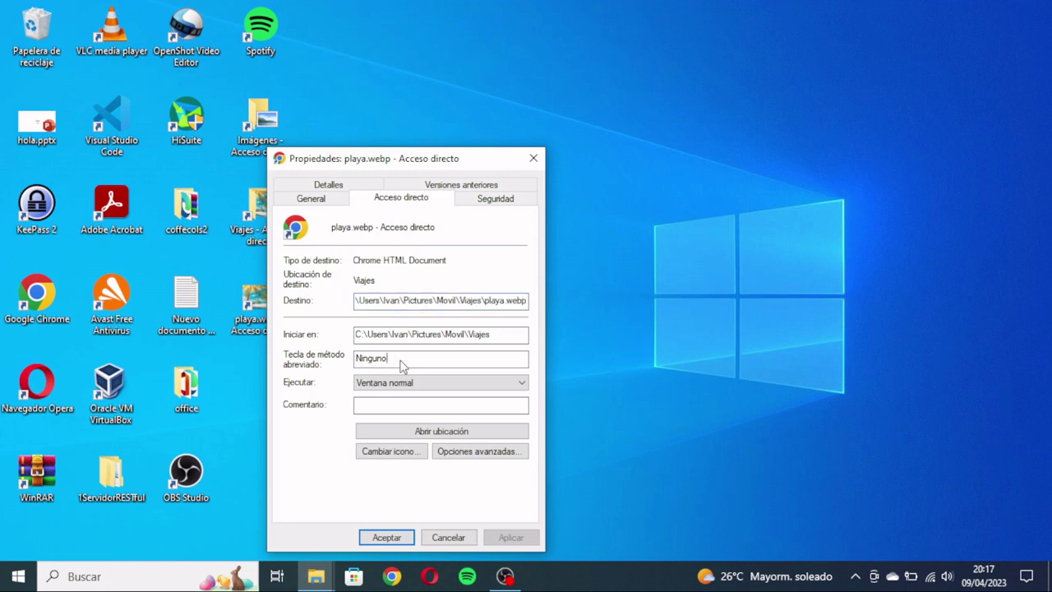
key(ctrl+alt+u)
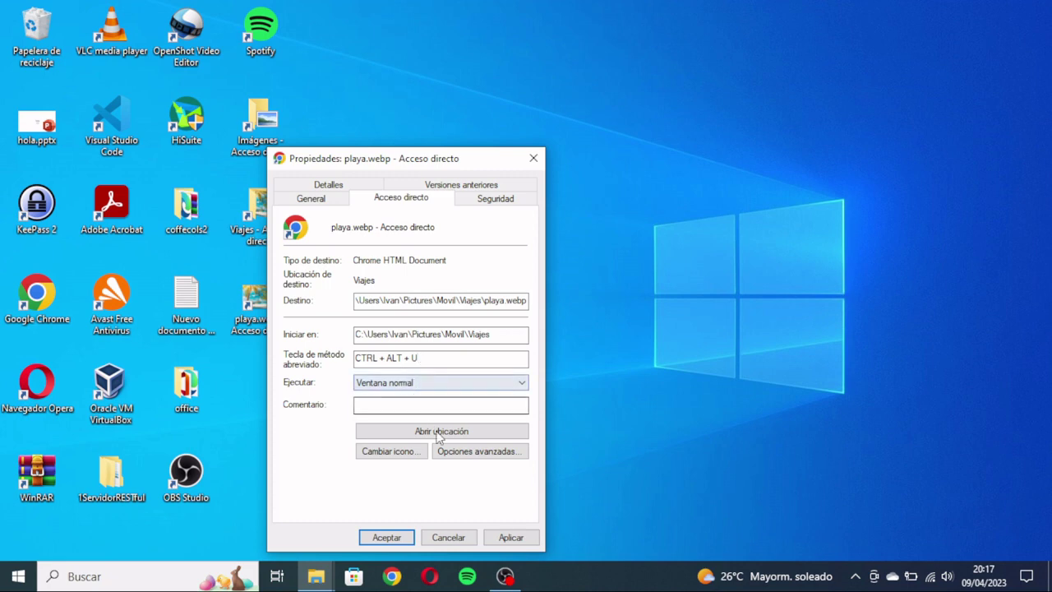
click(510, 537)
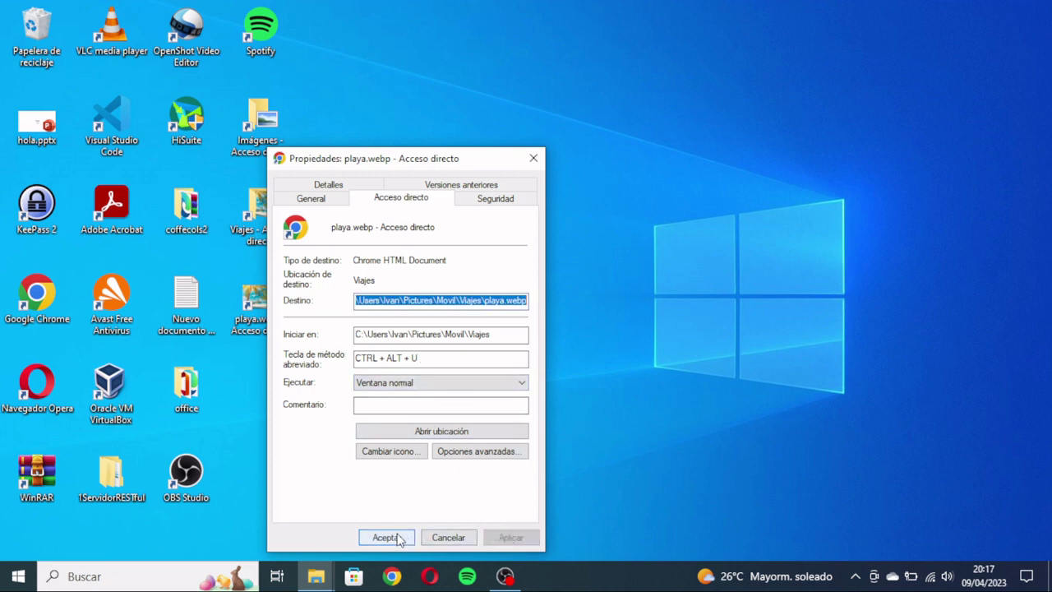
click(385, 537)
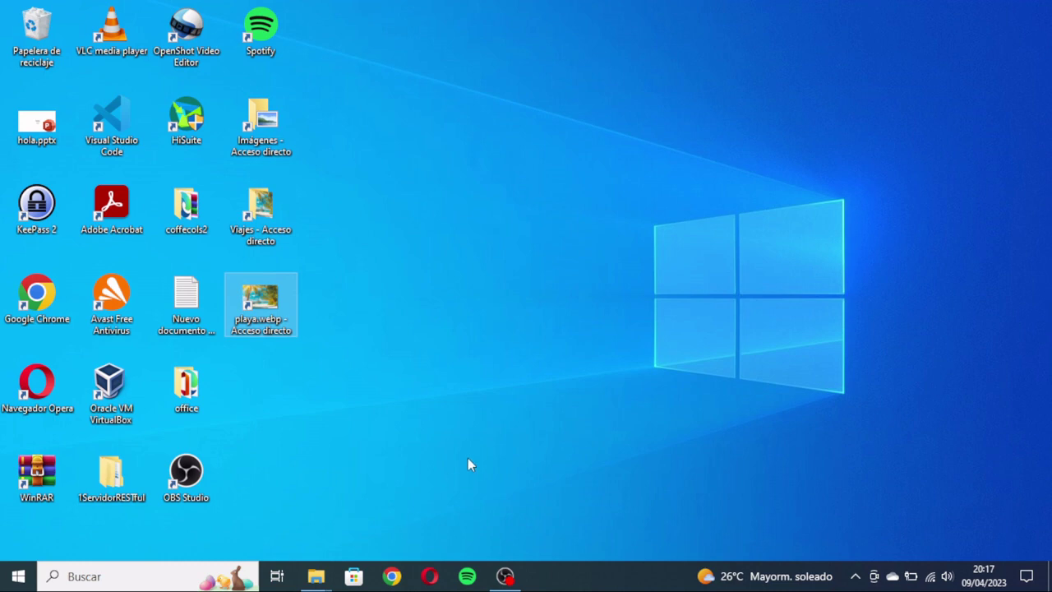
Test the shortcut key of playa.webp by opening the image, and close its browser window
click(467, 454)
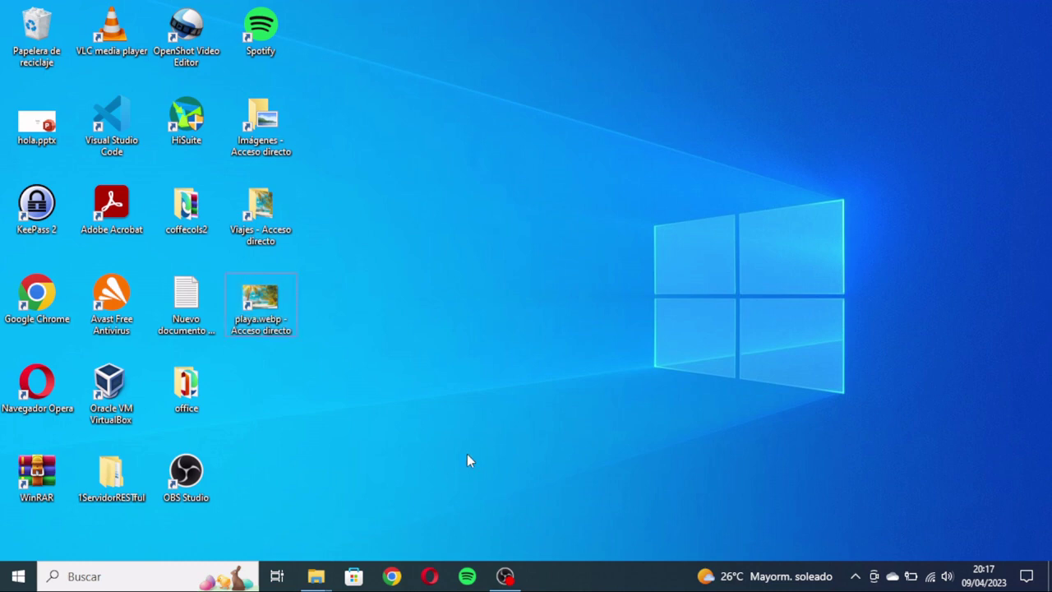
key(Return)
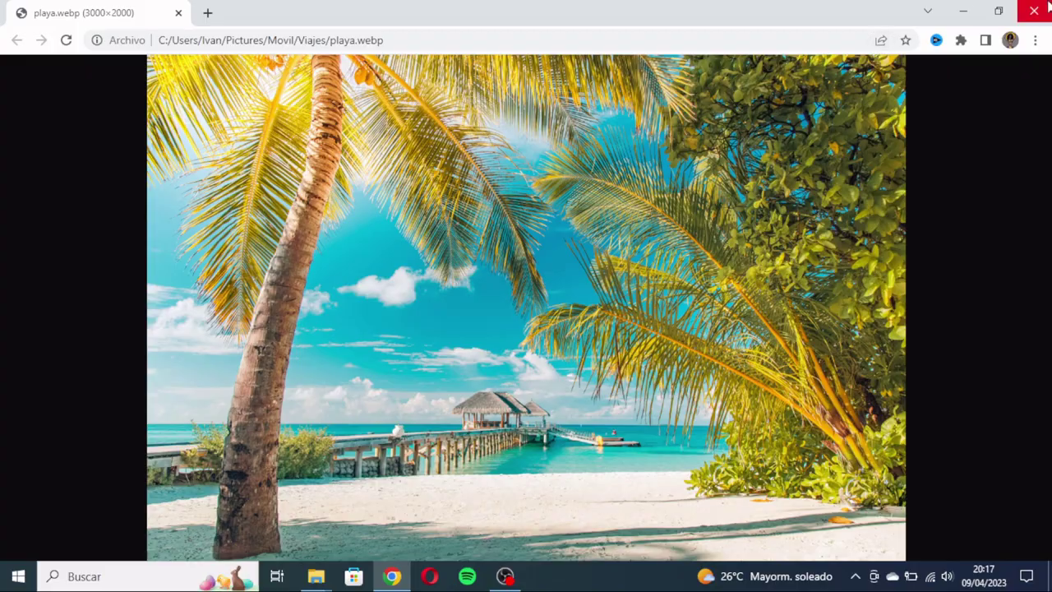
click(1037, 11)
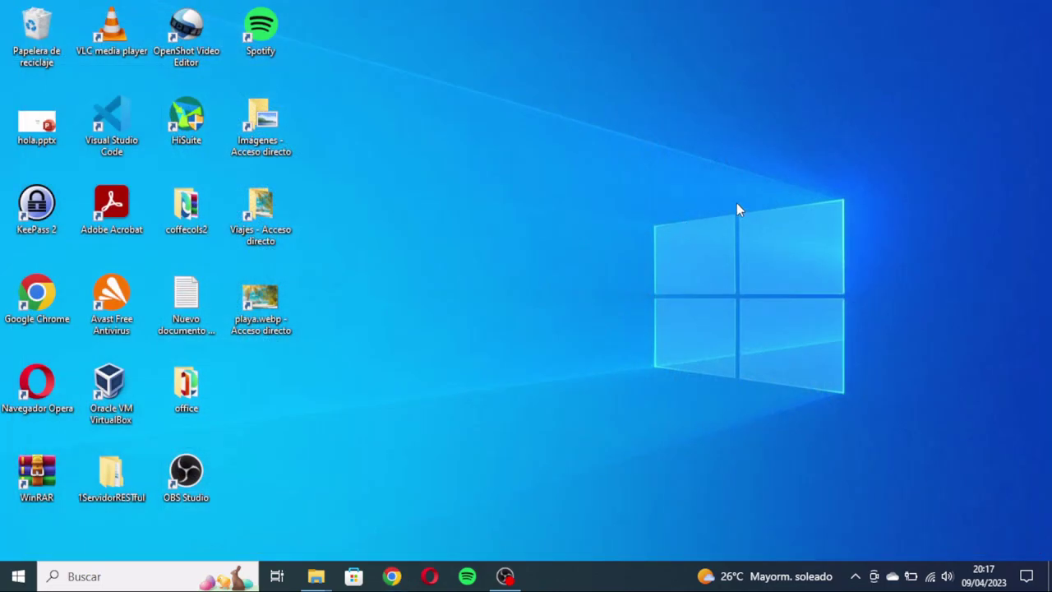
drag(768, 193, 494, 304)
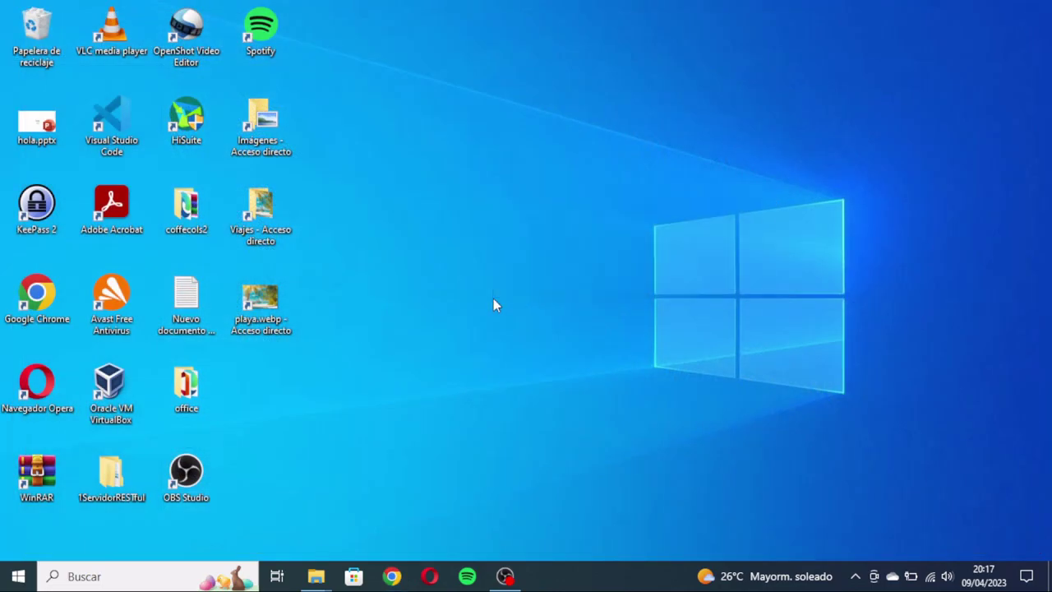